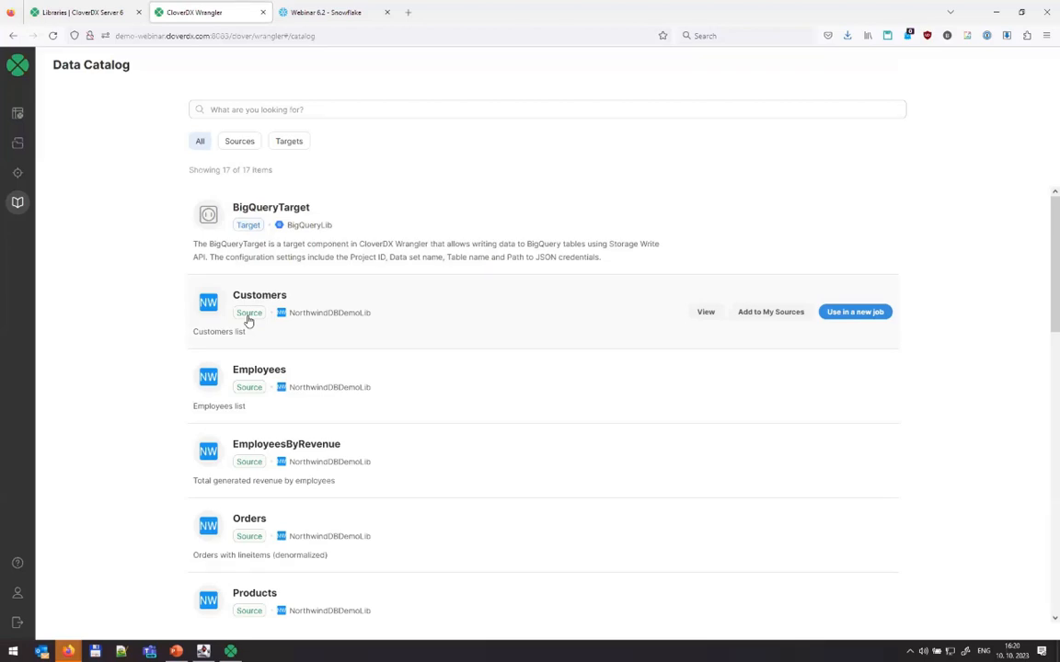
Step: Filter the catalog to targets, review SnowflakeTarget's details and configuration options, and leave without adding it
{"action": "left_click", "coordinate": [296, 147]}
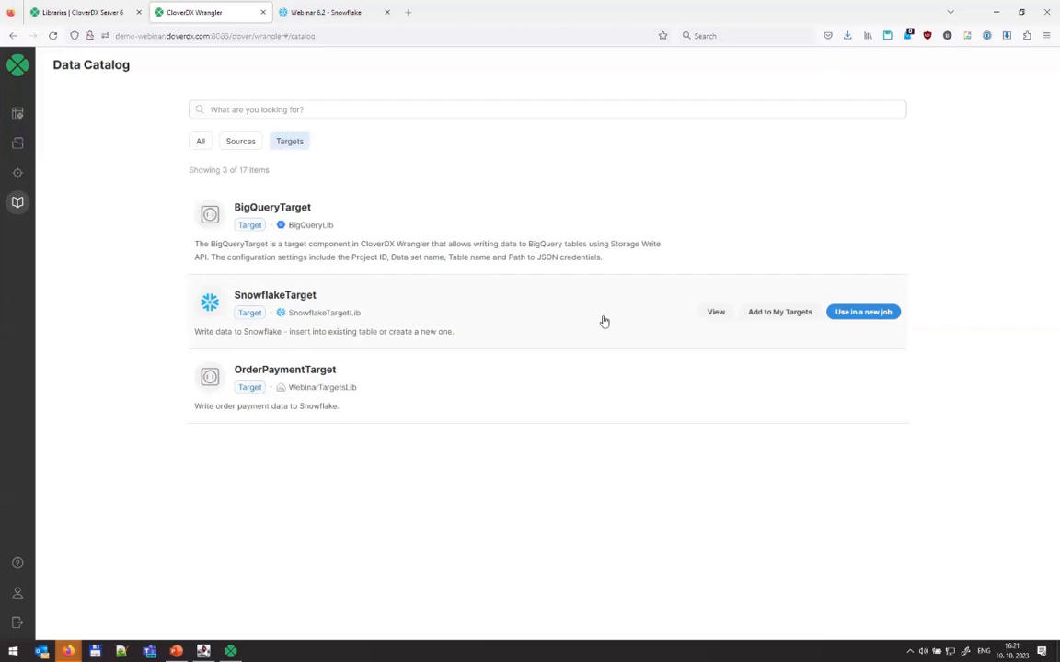
{"action": "left_click", "coordinate": [715, 312]}
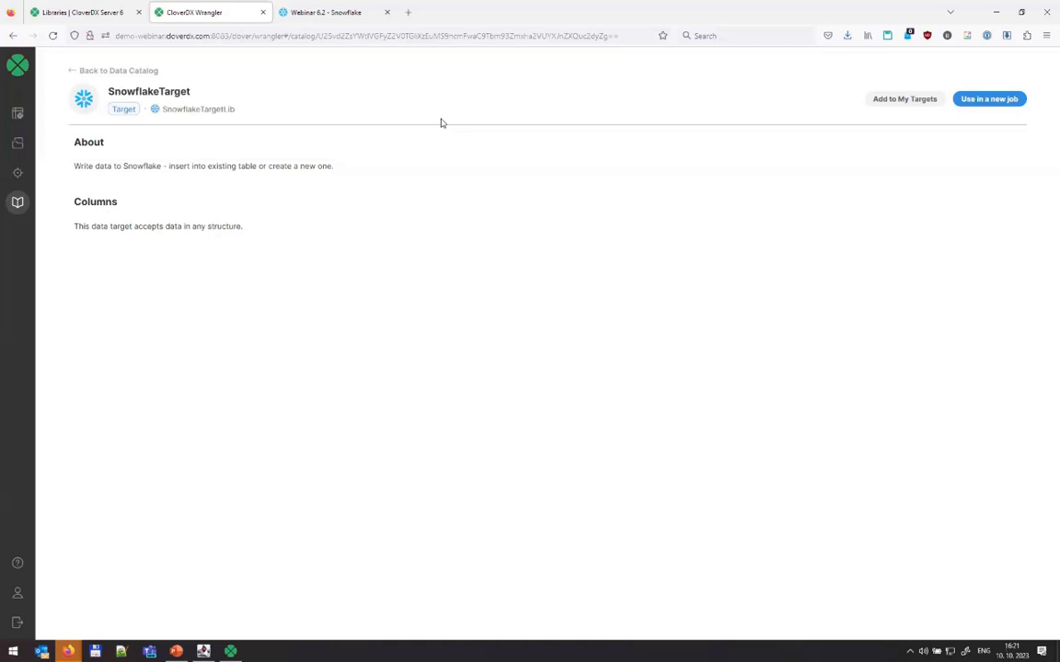
{"action": "left_click", "coordinate": [903, 99]}
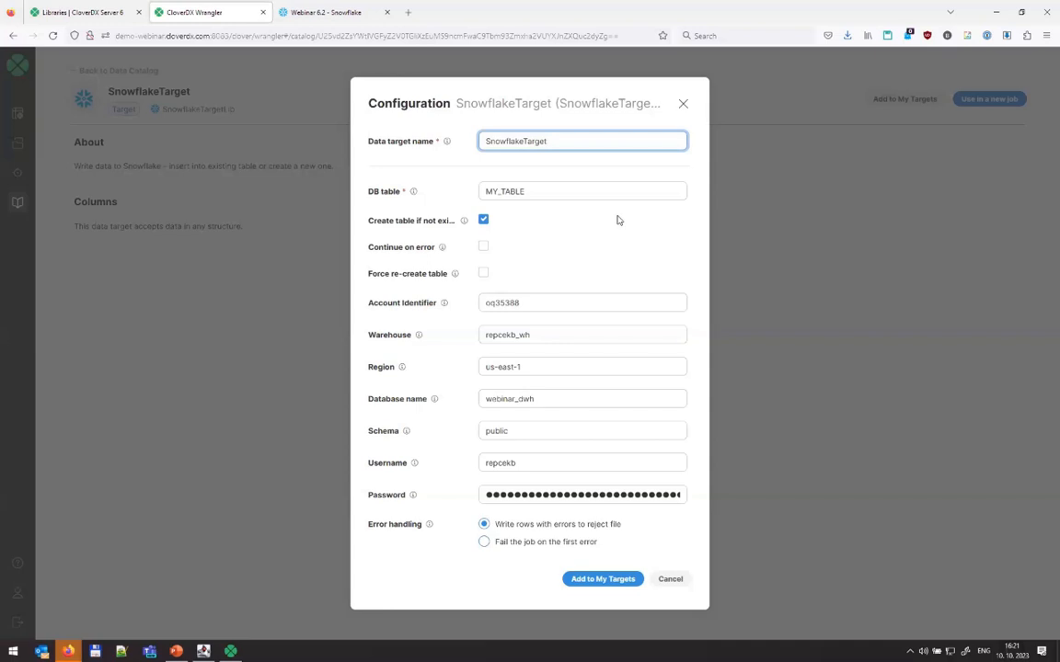
{"action": "double_click", "coordinate": [507, 192]}
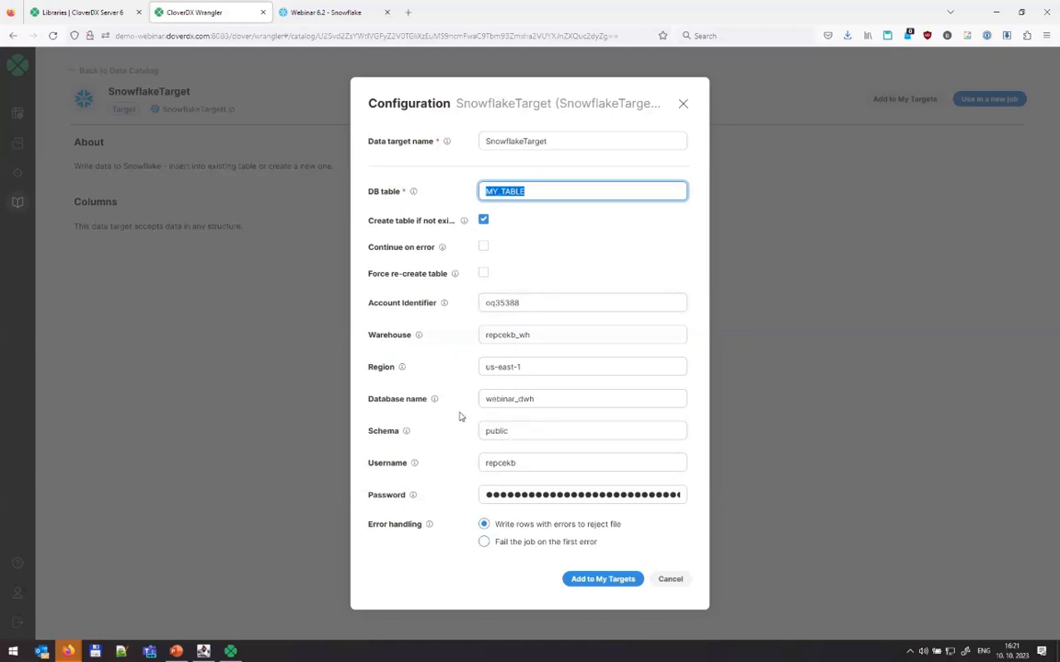
{"action": "left_click", "coordinate": [672, 578]}
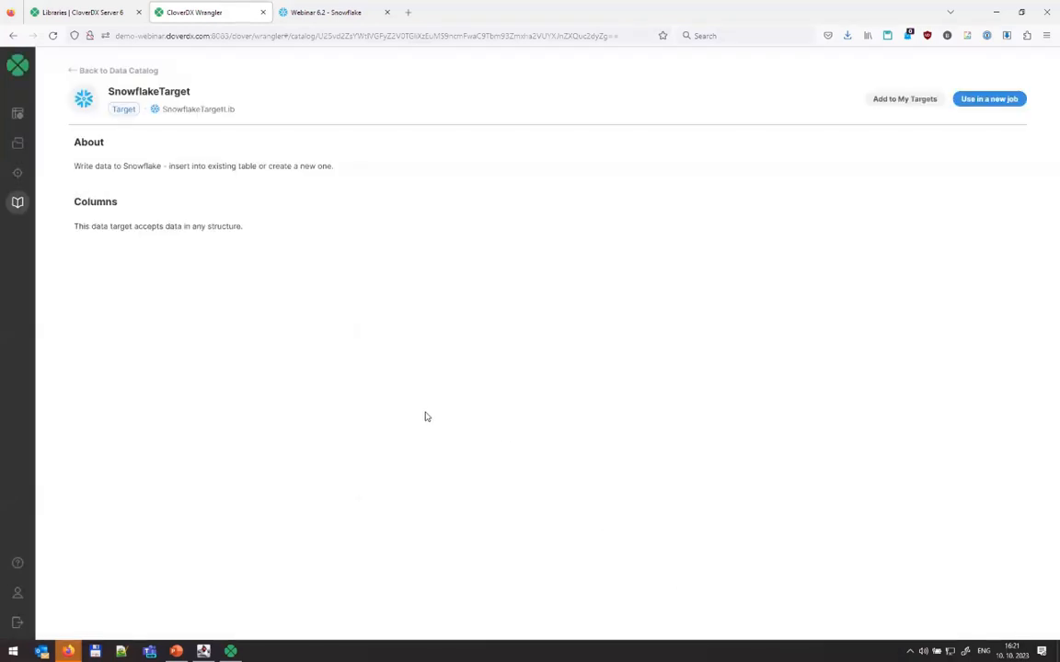
Step: Open the Load Products to Snowflake job for editing and review its data source and transformation
{"action": "left_click", "coordinate": [16, 117]}
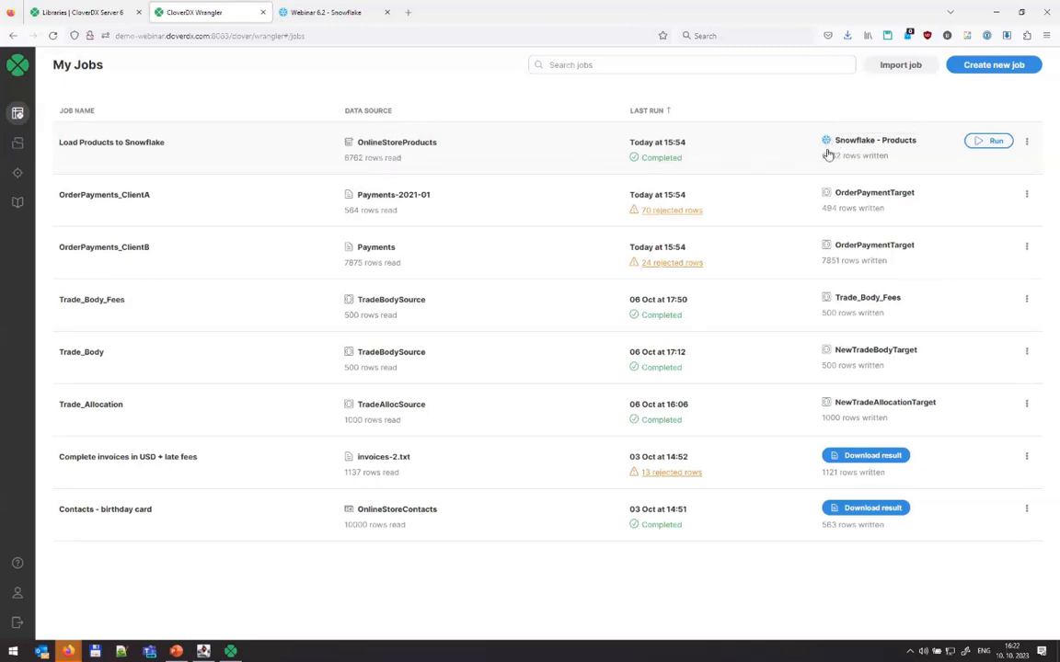
{"action": "left_click", "coordinate": [1026, 145]}
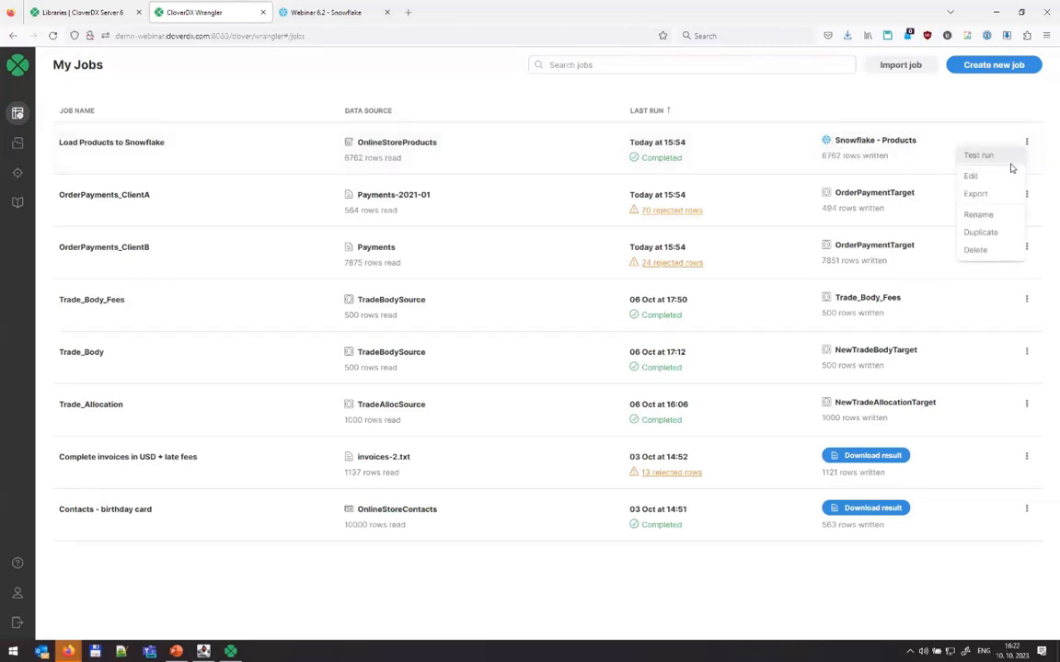
{"action": "left_click", "coordinate": [975, 175]}
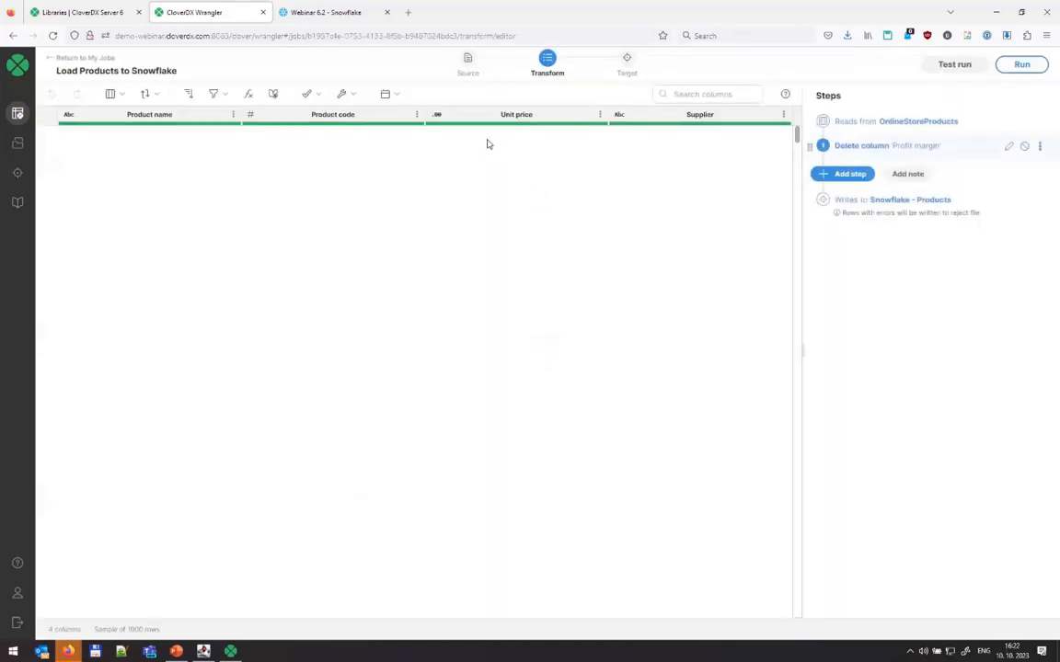
{"action": "left_click", "coordinate": [469, 60]}
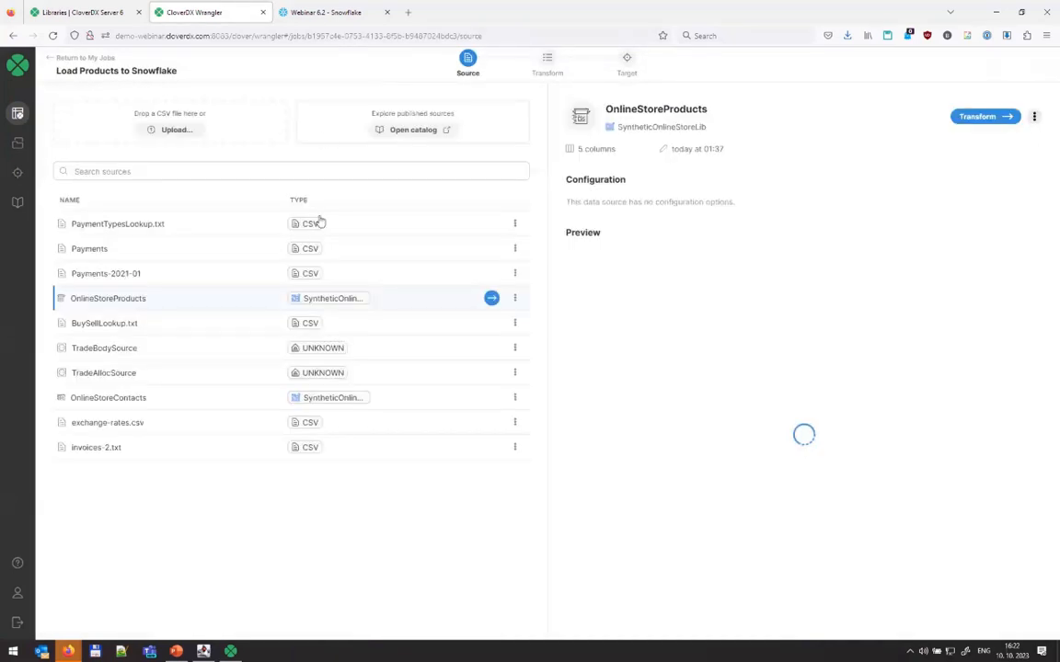
{"action": "left_click", "coordinate": [548, 66]}
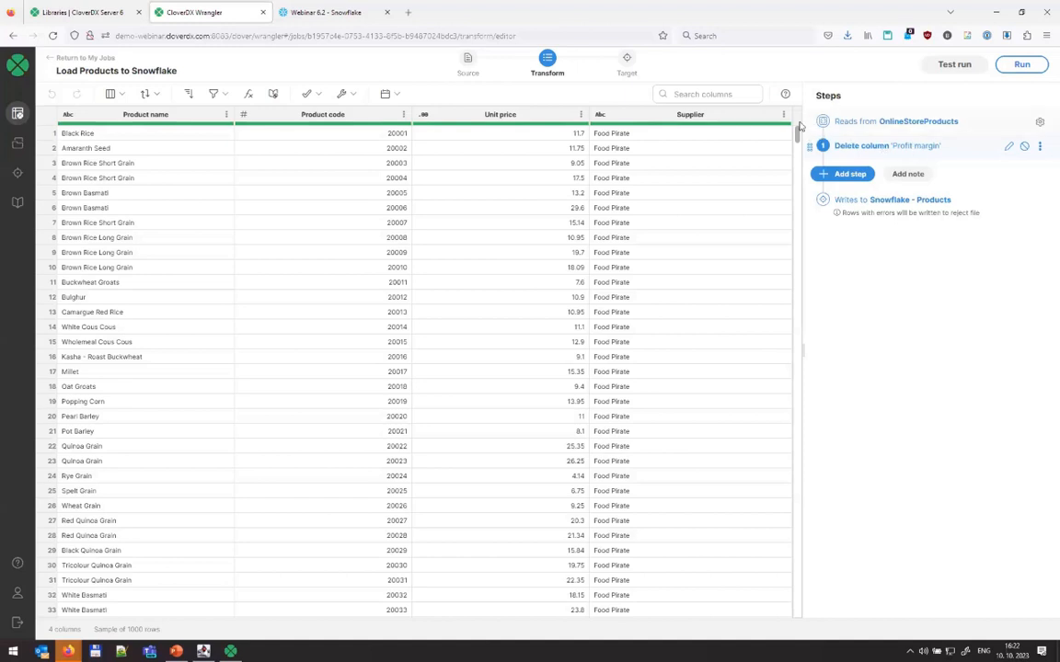
Step: Review the job's Snowflake - Products target configuration without changing it, and return to the transformation
{"action": "left_click", "coordinate": [629, 60]}
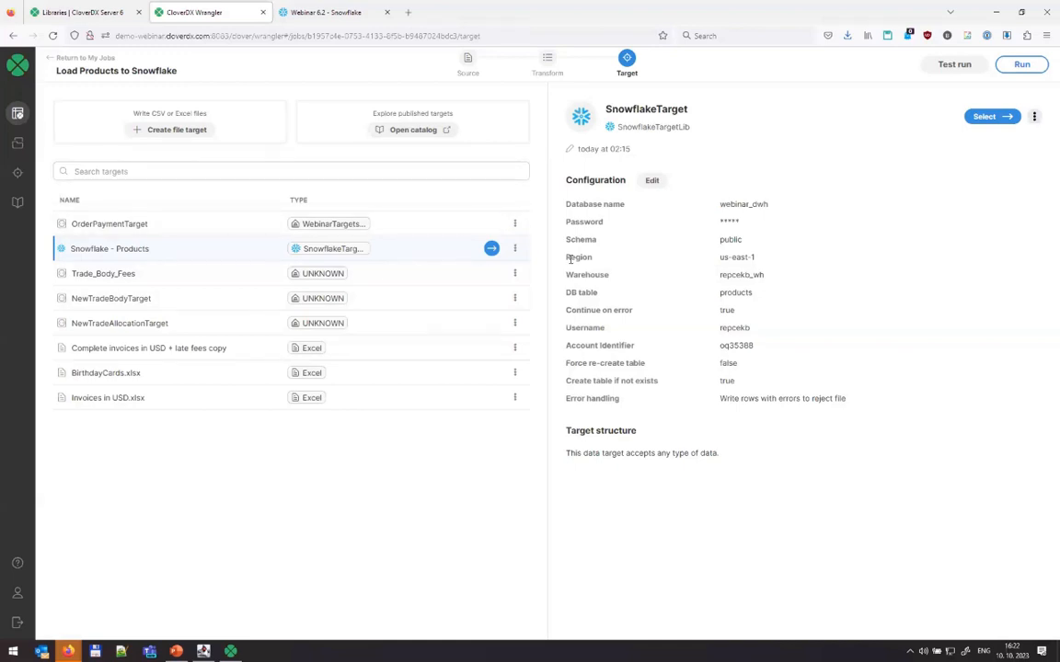
{"action": "left_click", "coordinate": [652, 181]}
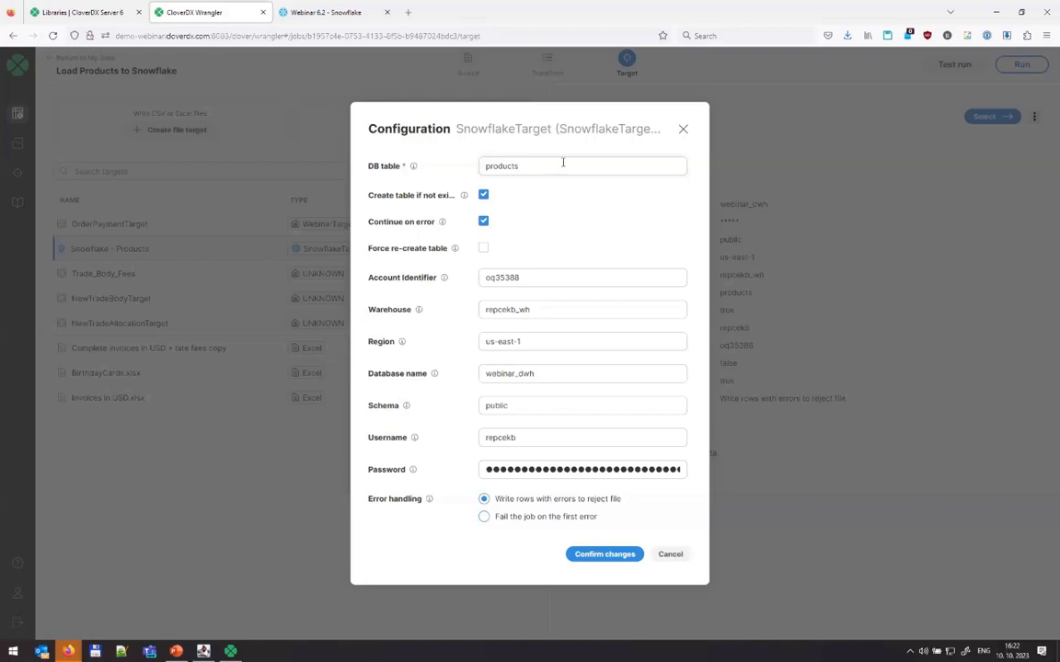
{"action": "left_click", "coordinate": [712, 112]}
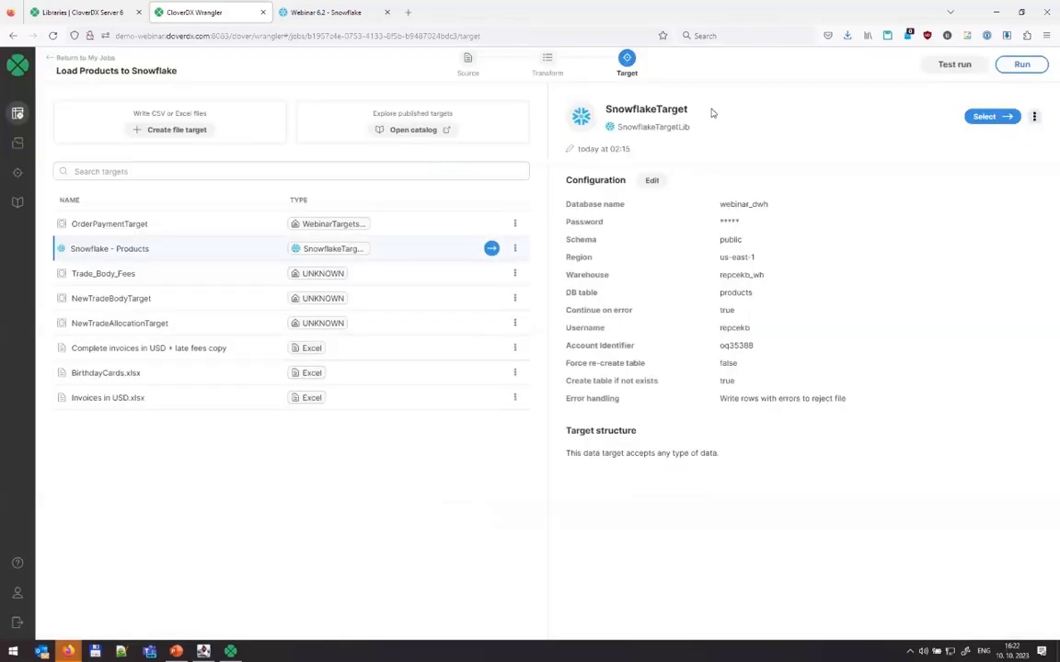
{"action": "left_click", "coordinate": [547, 60]}
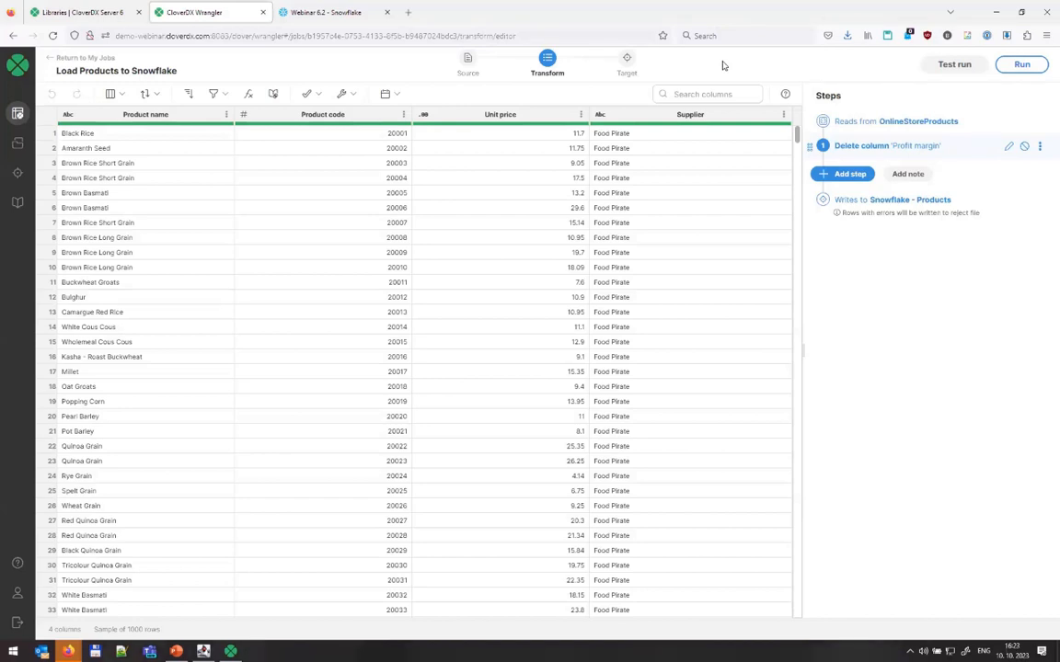
Step: Test-run the Load Products to Snowflake job, and run it for real to write the products
{"action": "left_click", "coordinate": [953, 66]}
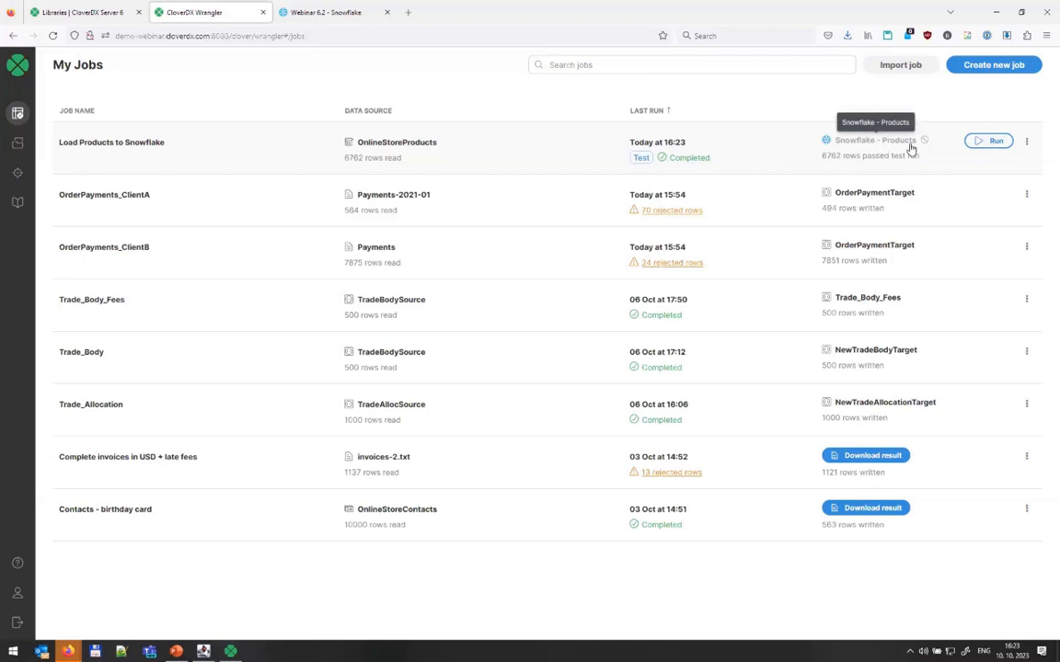
{"action": "mouse_move", "coordinate": [927, 145]}
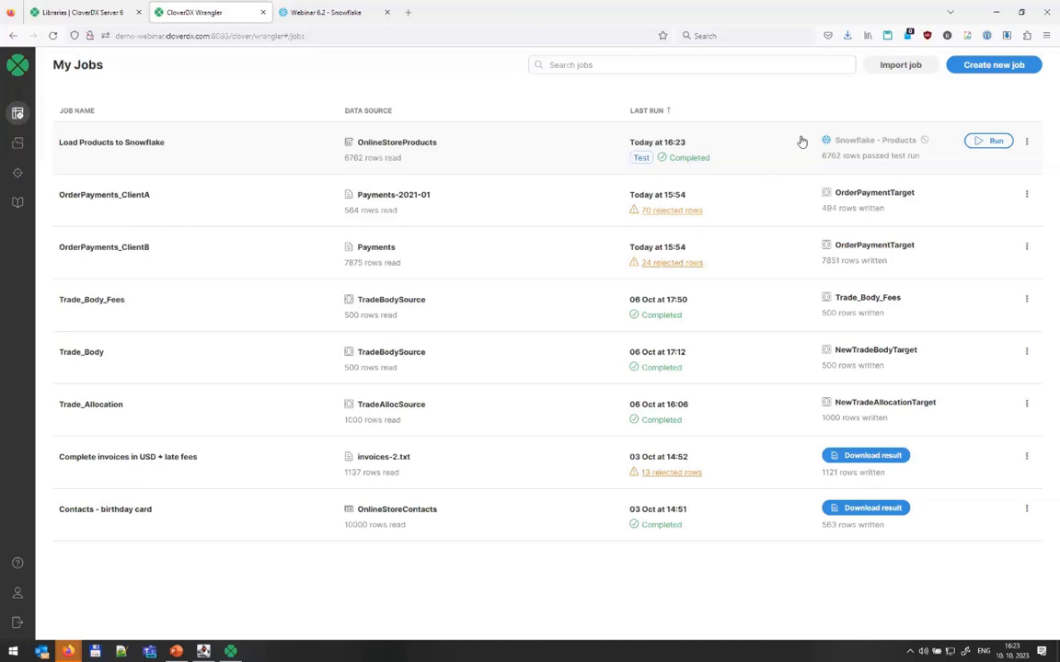
{"action": "left_click", "coordinate": [975, 143]}
{"action": "left_click", "coordinate": [575, 451]}
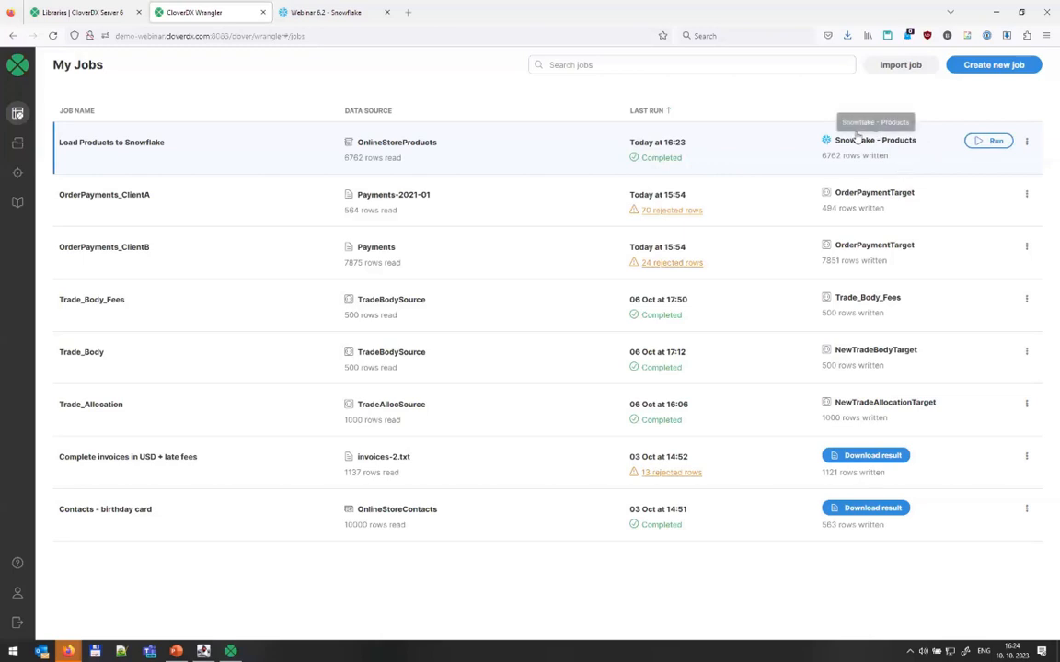
Step: Switch to the Snowflake worksheet, run the query on webinar_dwh.public.products, and examine the returned rows and exact row count
{"action": "left_click", "coordinate": [322, 12]}
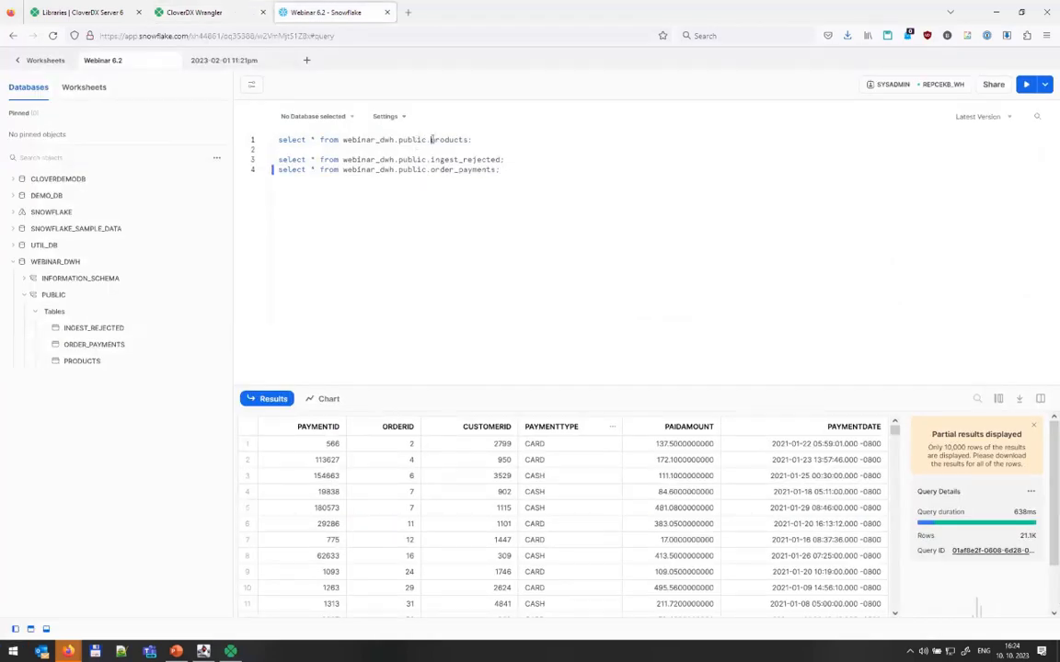
{"action": "left_click", "coordinate": [431, 139]}
{"action": "key", "text": "ctrl+Return"}
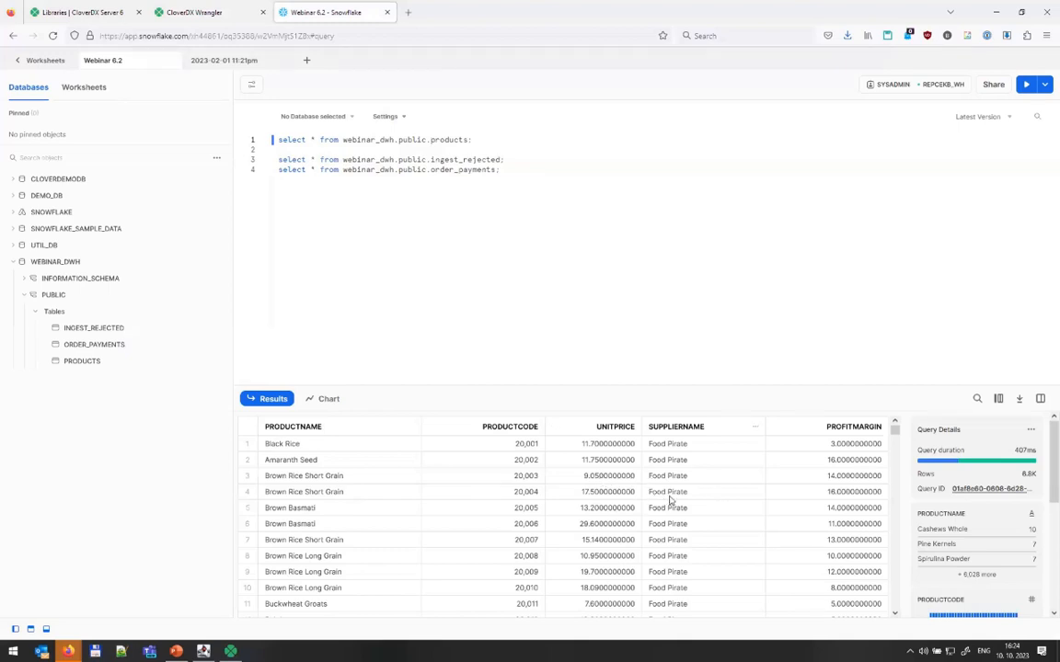
{"action": "scroll", "coordinate": [677, 499], "scroll_direction": "down", "scroll_amount": 5}
{"action": "scroll", "coordinate": [682, 500], "scroll_direction": "up", "scroll_amount": 5}
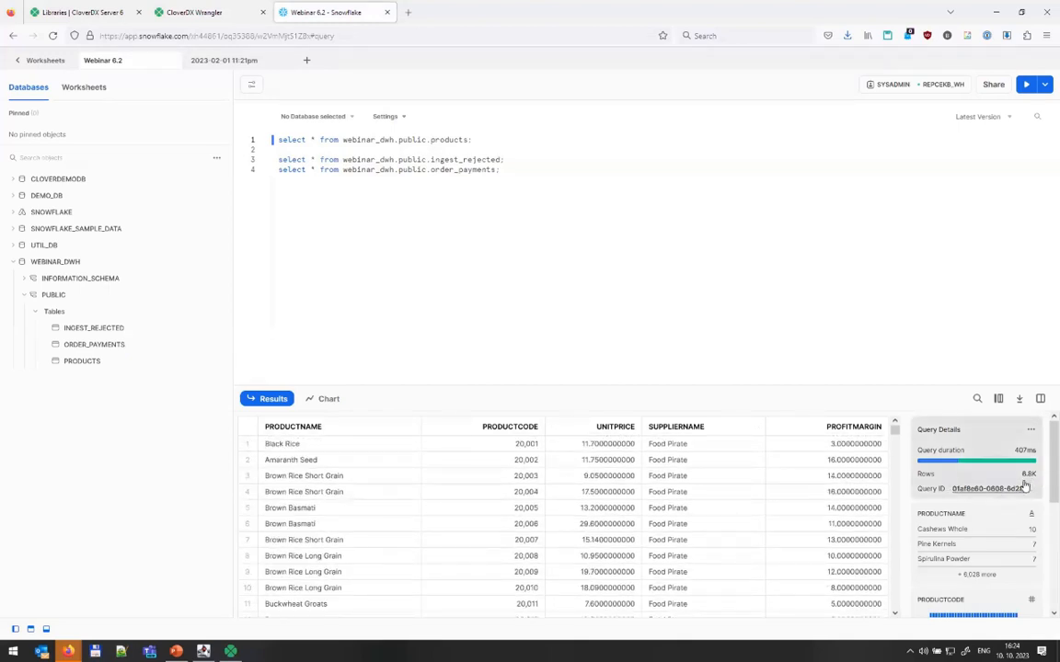
{"action": "mouse_move", "coordinate": [1025, 482]}
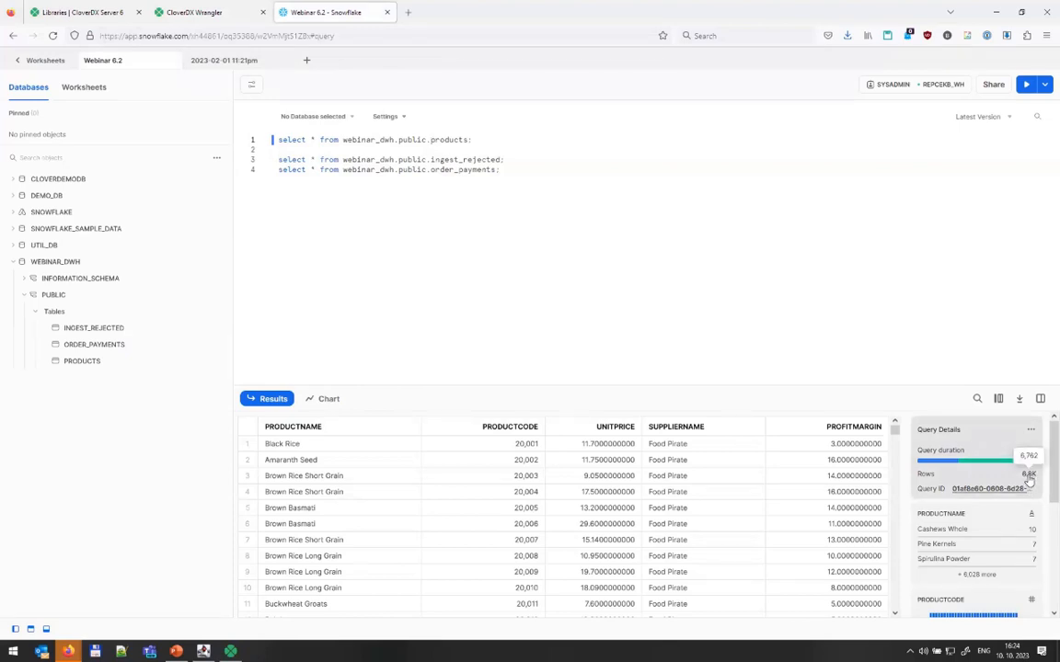
Step: Switch back to CloverDX Wrangler and view OrderPaymentTarget's details and required columns in the Data Catalog
{"action": "key", "text": "ctrl+Tab"}
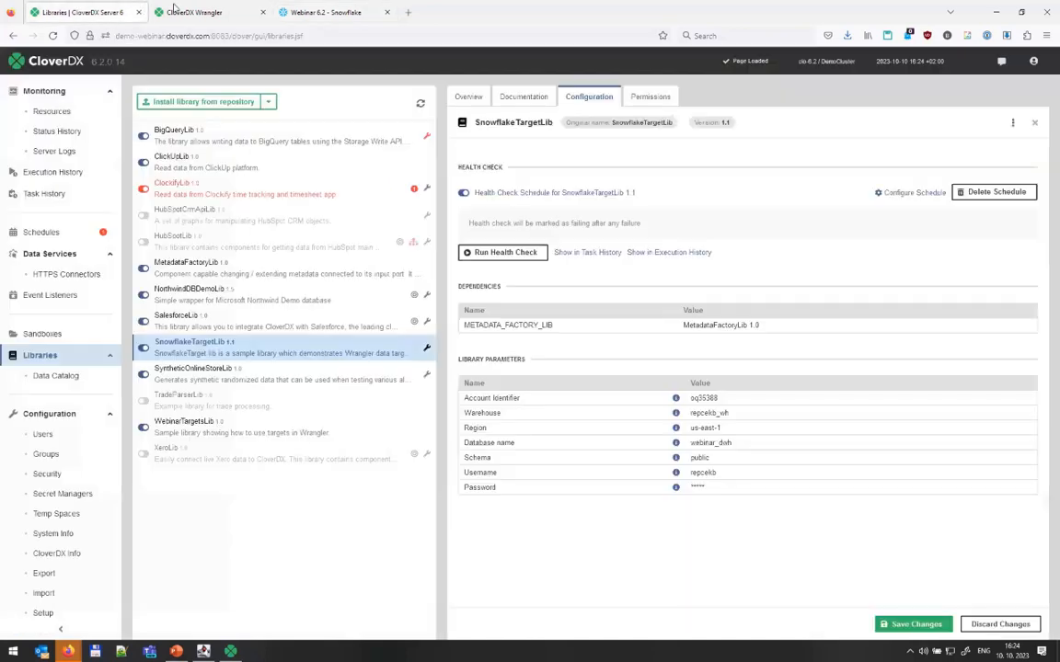
{"action": "key", "text": "ctrl+Tab"}
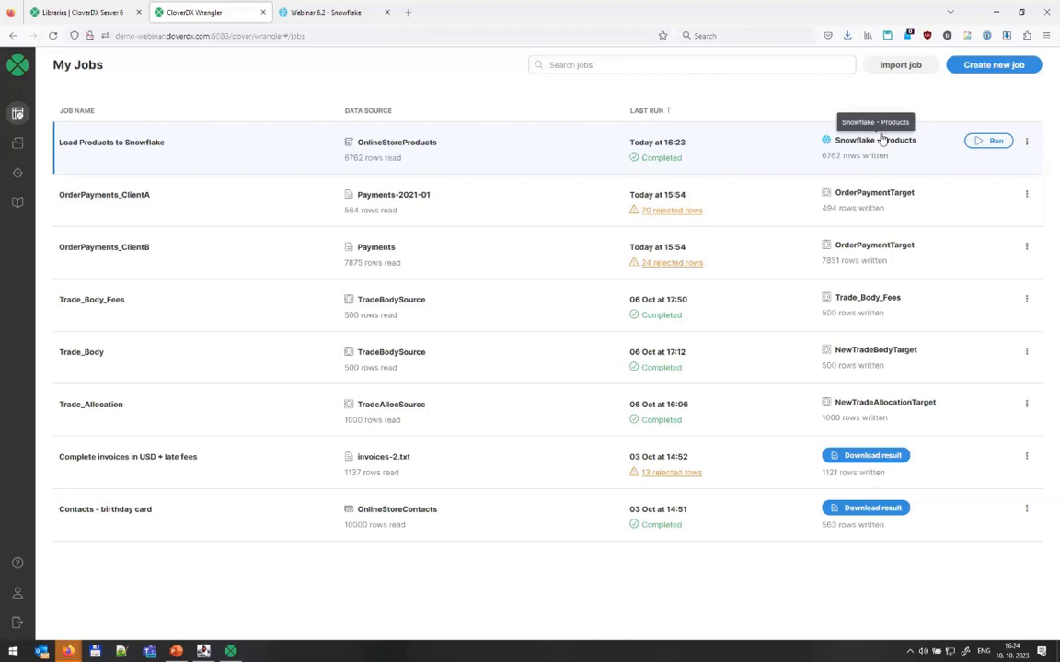
{"action": "left_click", "coordinate": [17, 201]}
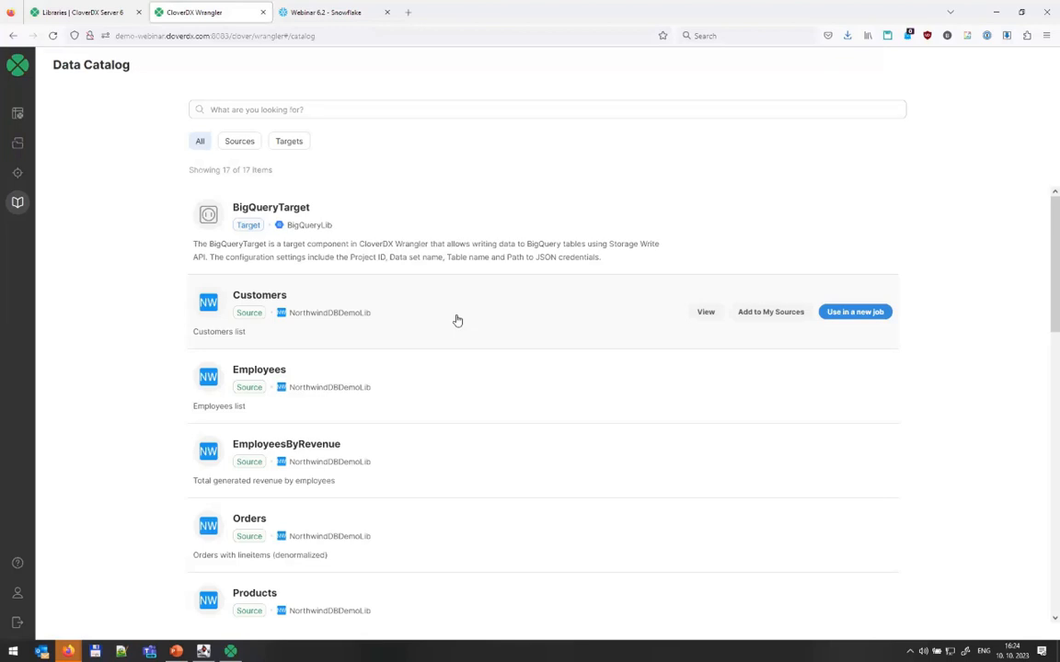
{"action": "scroll", "coordinate": [458, 321], "scroll_direction": "down", "scroll_amount": 10}
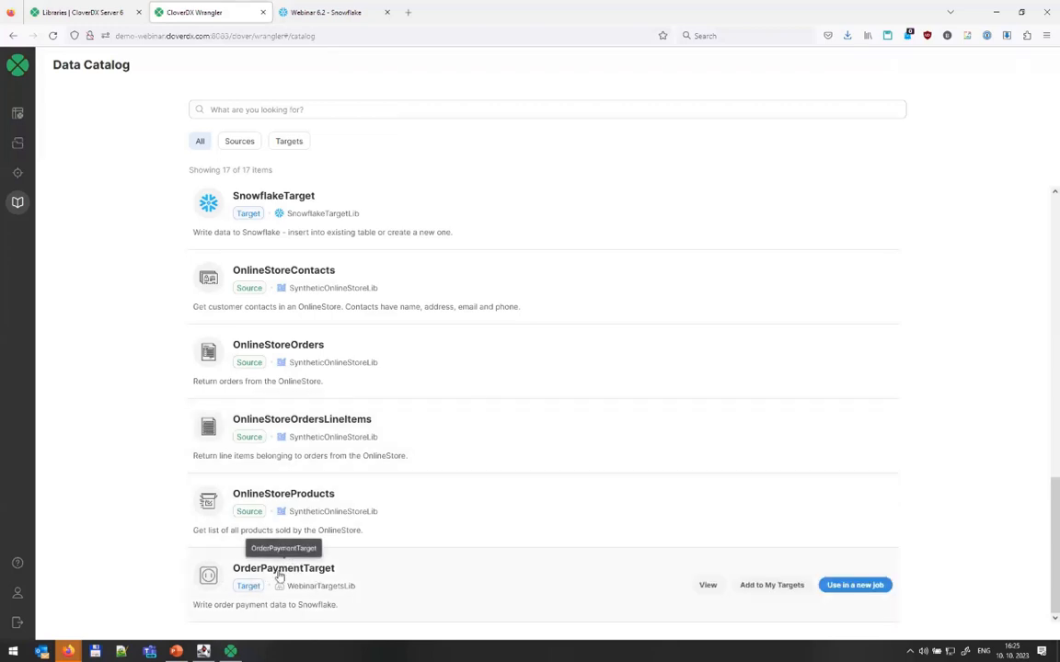
{"action": "left_click", "coordinate": [707, 586]}
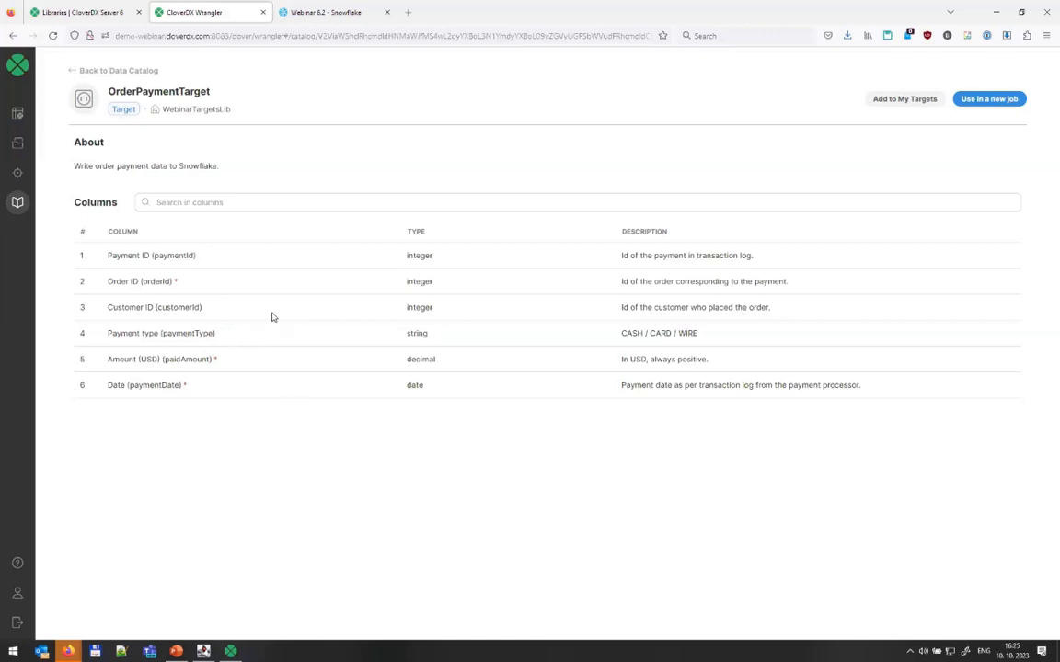
{"action": "left_click", "coordinate": [917, 99]}
{"action": "left_click", "coordinate": [1004, 104]}
Step: Start a test run of the OrderPayments_ClientB job and open the job for editing
{"action": "left_click", "coordinate": [18, 113]}
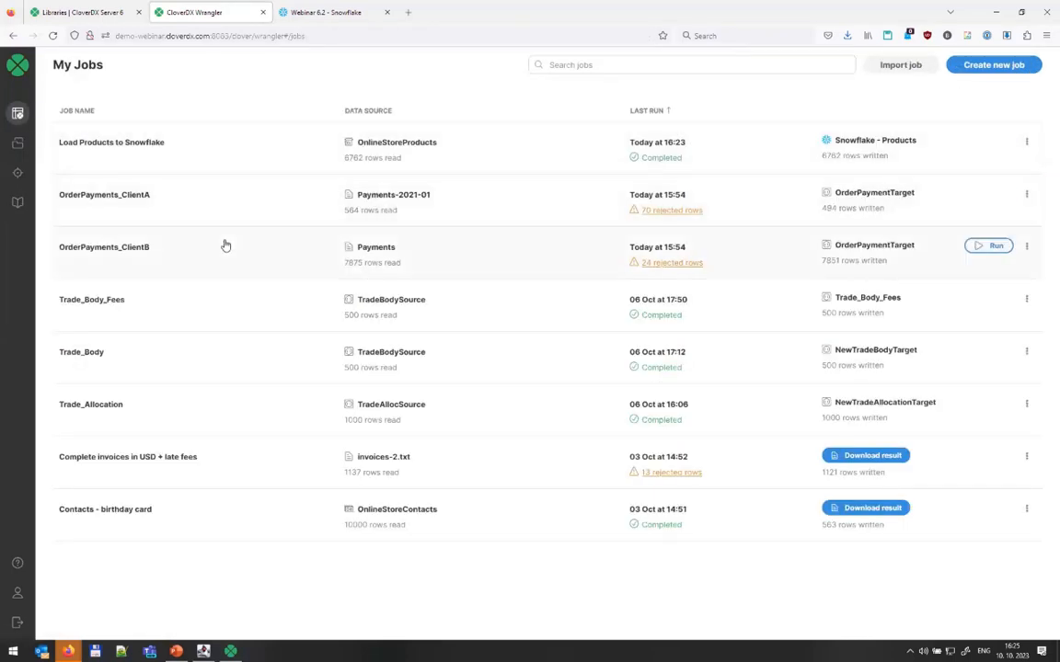
{"action": "left_click", "coordinate": [1026, 245]}
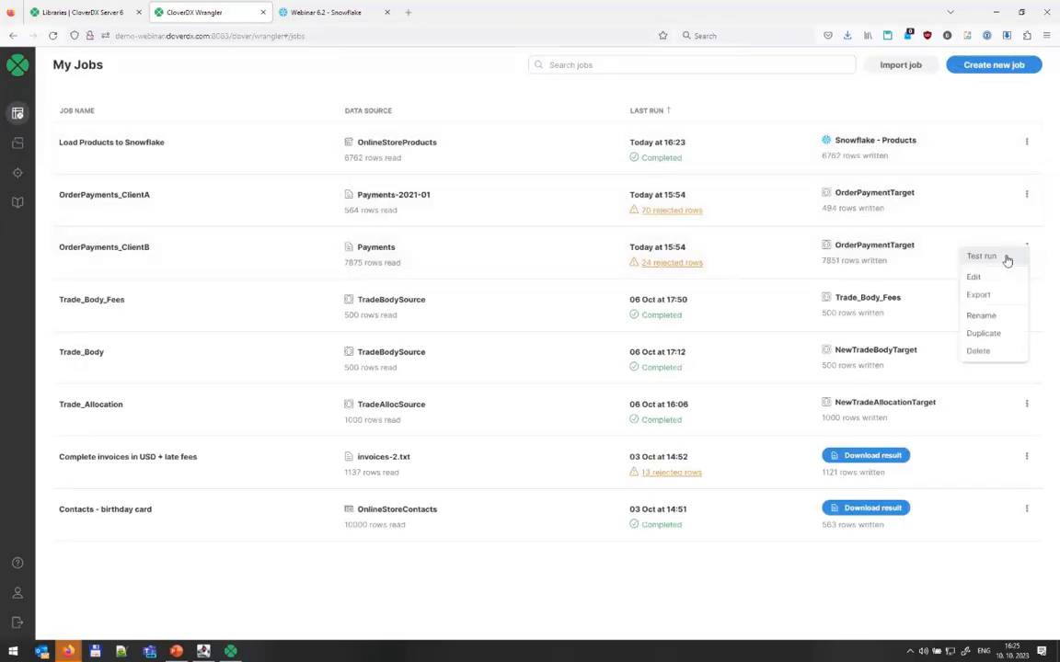
{"action": "left_click", "coordinate": [1003, 260]}
{"action": "left_click", "coordinate": [1027, 246]}
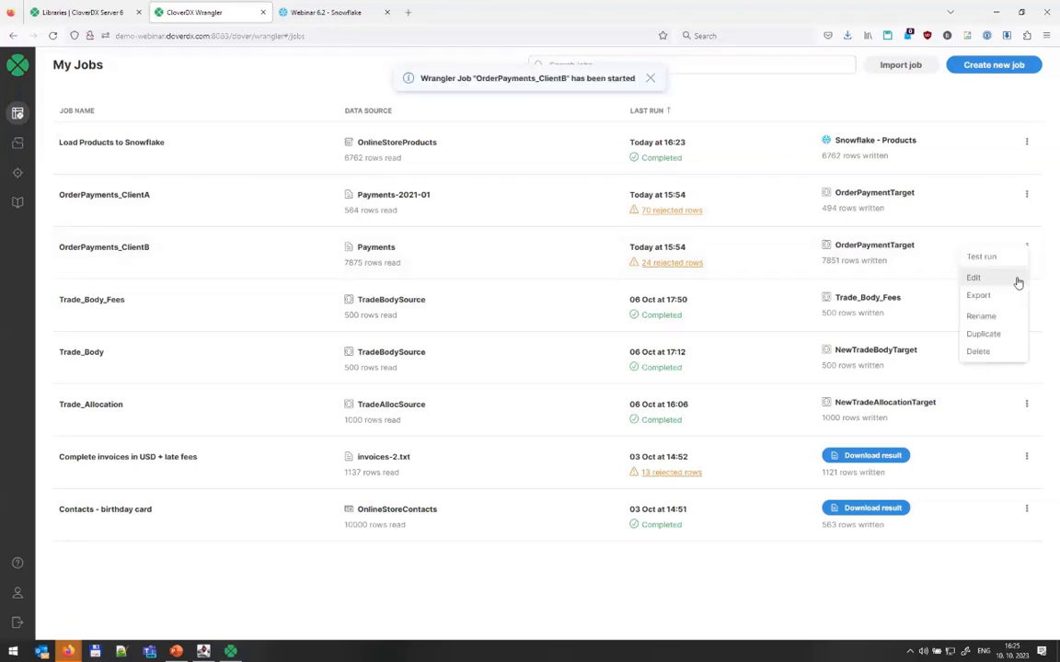
{"action": "left_click", "coordinate": [991, 279]}
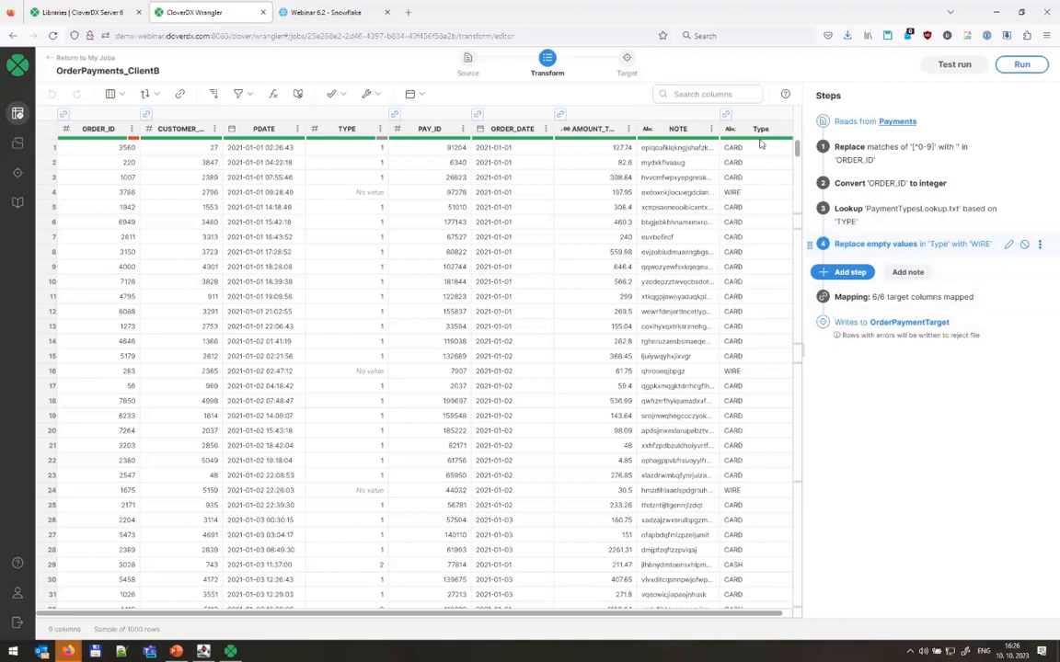
Step: In the job's column mapping, unmap all target columns and map the PDATE column to Order ID
{"action": "left_click", "coordinate": [560, 114]}
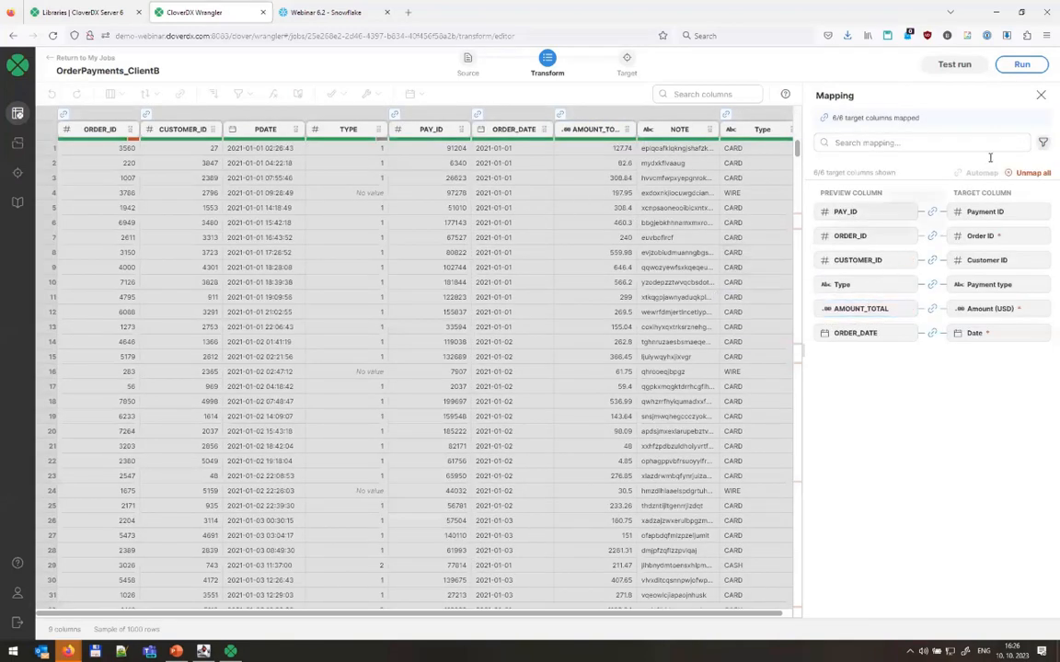
{"action": "left_click", "coordinate": [1040, 95]}
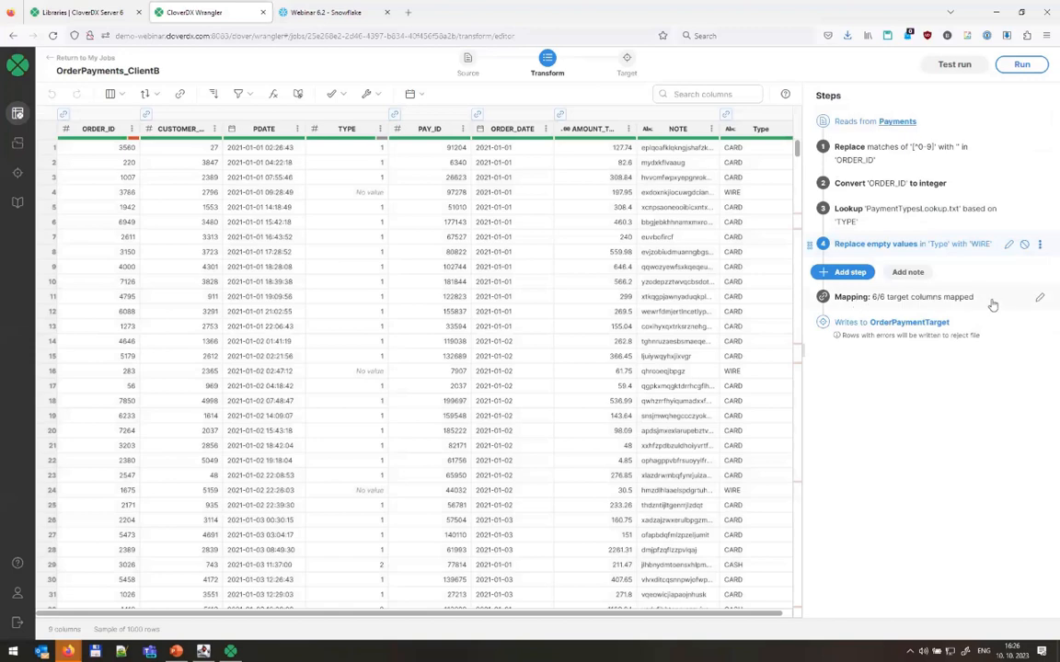
{"action": "left_click", "coordinate": [934, 298]}
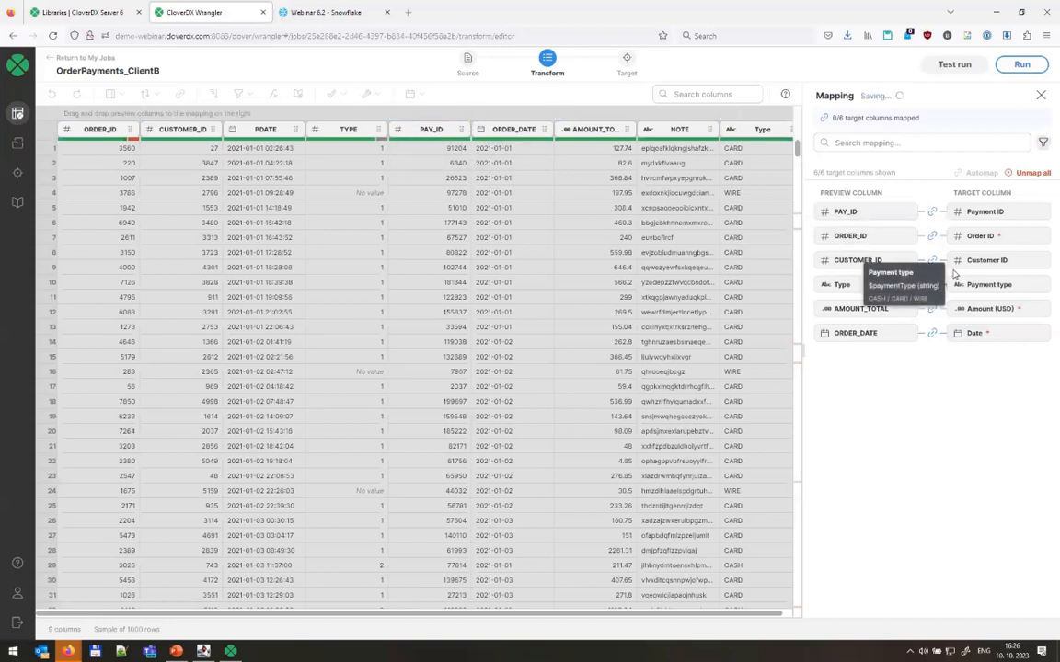
{"action": "left_click", "coordinate": [1029, 173]}
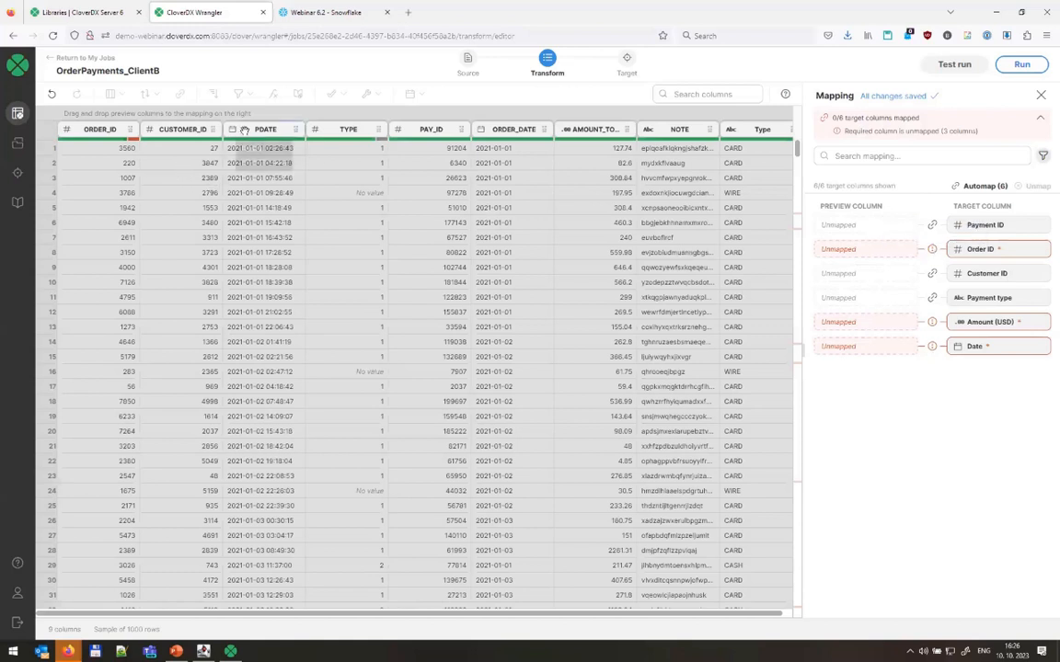
{"action": "left_click_drag", "start_coordinate": [253, 130], "coordinate": [848, 261]}
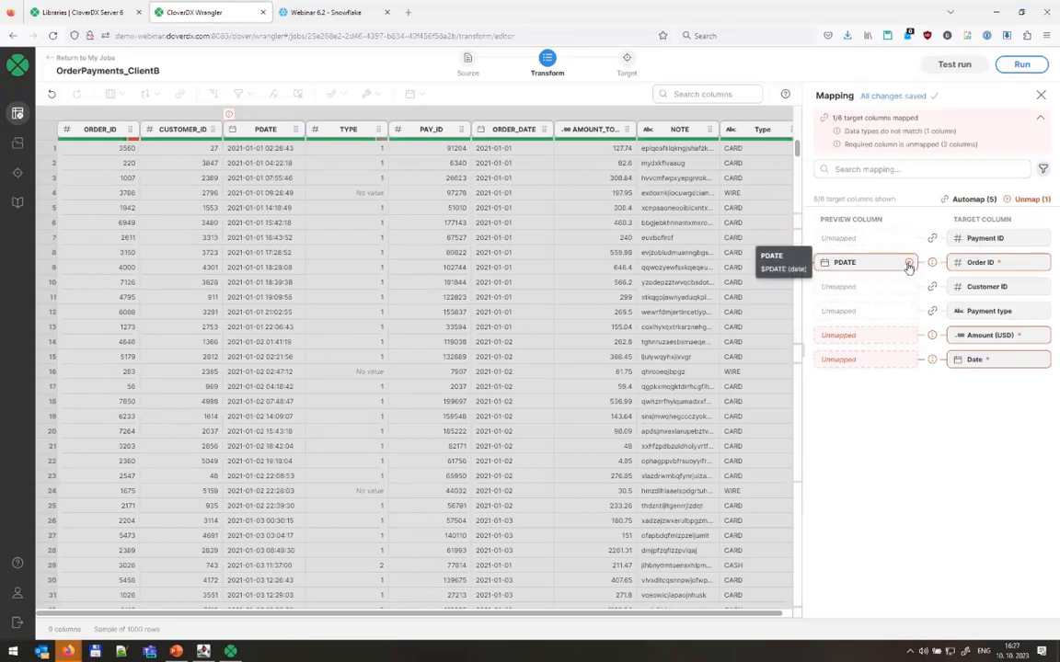
Step: Unmap PDATE from Order ID, and map ORDER_ID to Order ID and AMOUNT_TOTAL to Amount (USD) instead
{"action": "left_click_drag", "start_coordinate": [906, 266], "coordinate": [745, 227]}
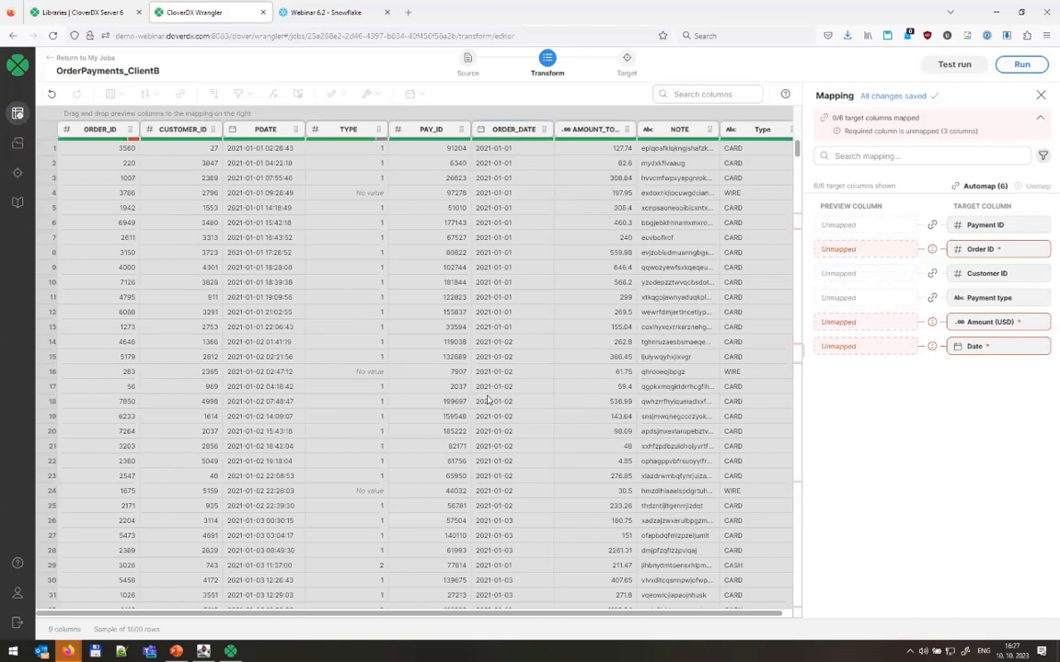
{"action": "left_click_drag", "start_coordinate": [494, 170], "coordinate": [964, 341]}
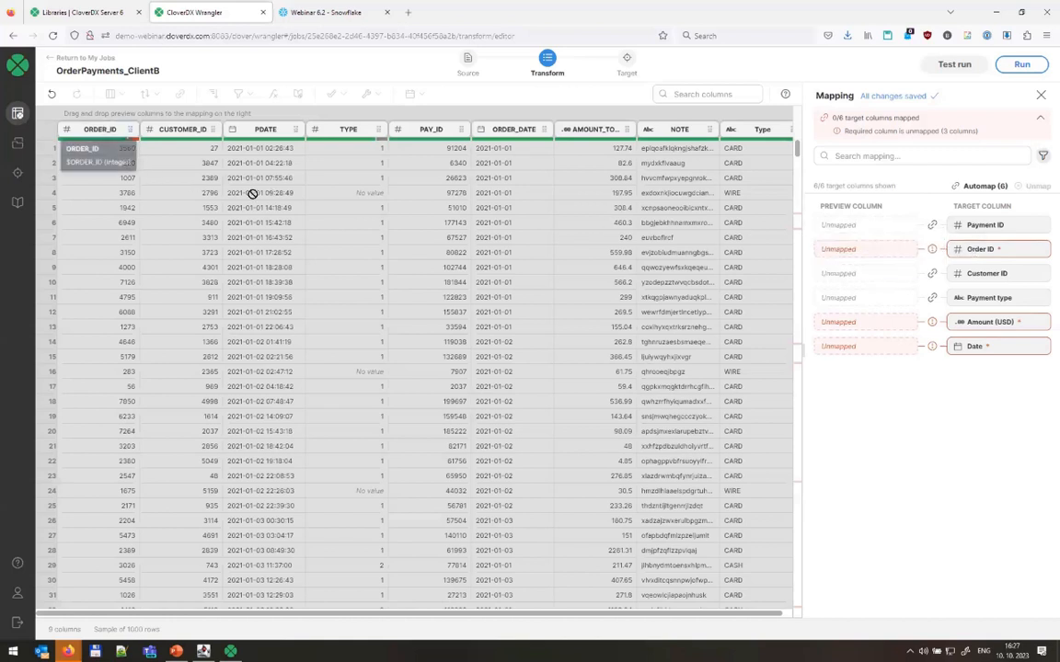
{"action": "left_click_drag", "start_coordinate": [97, 129], "coordinate": [873, 258]}
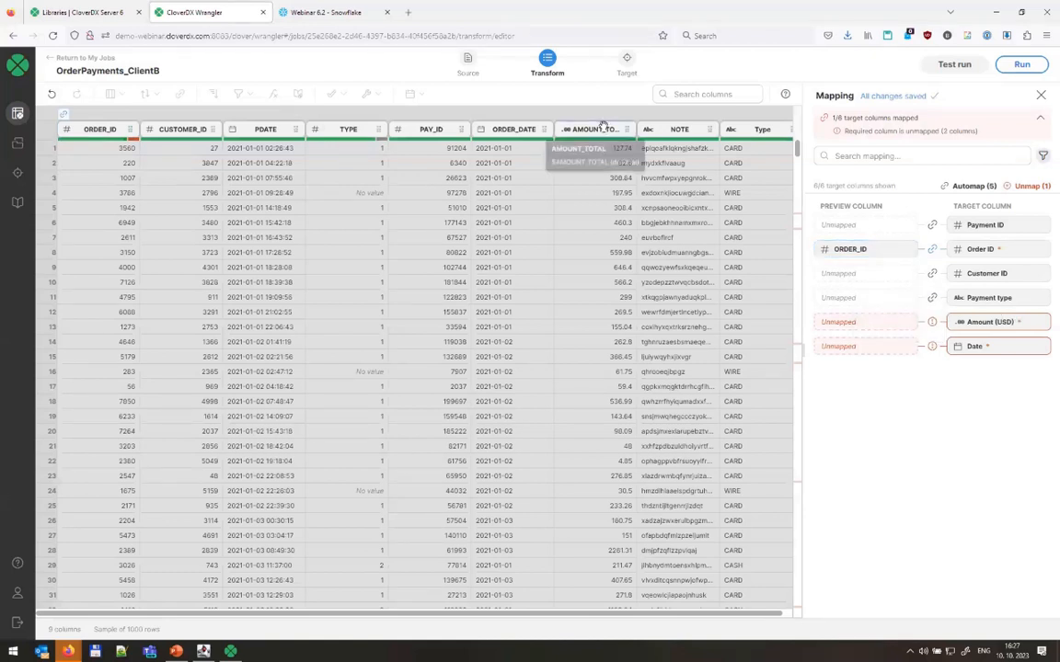
{"action": "left_click_drag", "start_coordinate": [590, 130], "coordinate": [856, 322]}
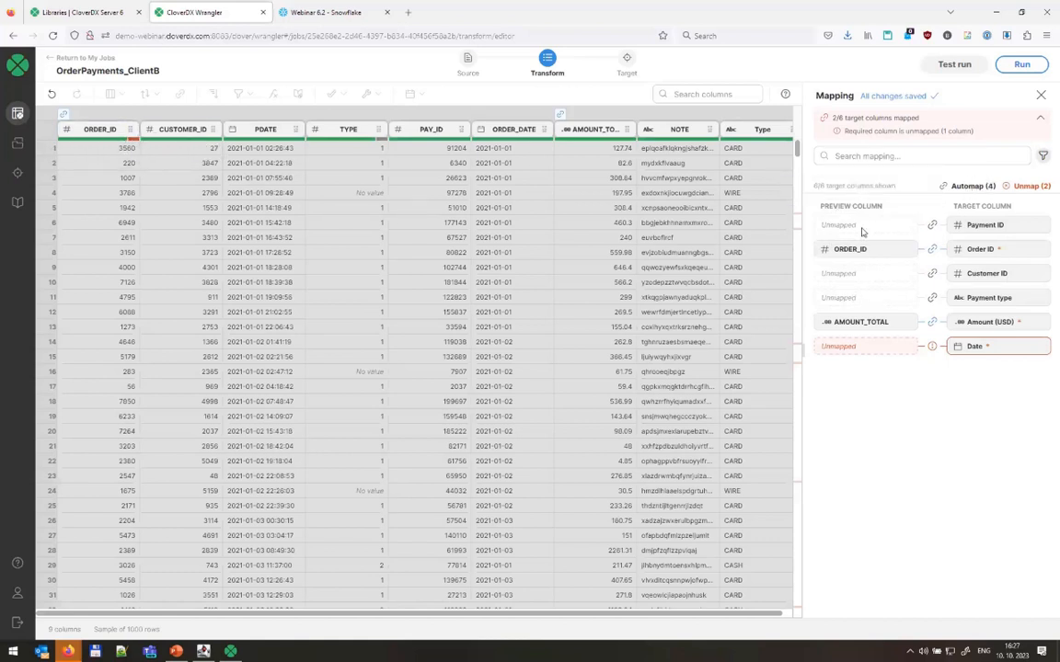
Step: Automap the remaining target columns and map the Type column to Payment type, completing the column mapping
{"action": "left_click", "coordinate": [964, 186]}
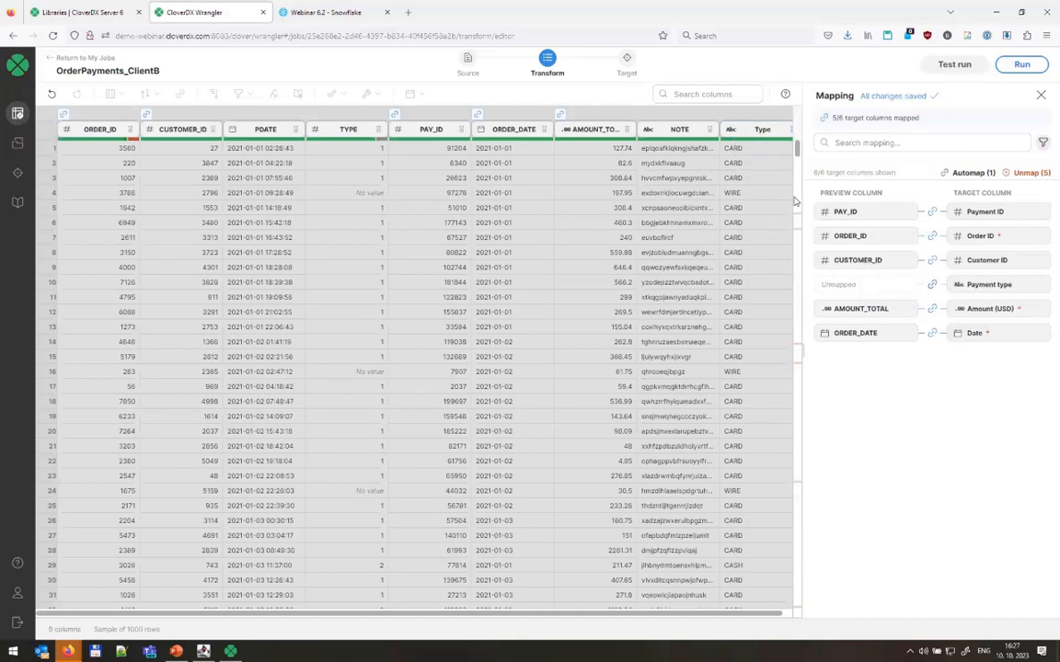
{"action": "left_click_drag", "start_coordinate": [761, 129], "coordinate": [872, 285]}
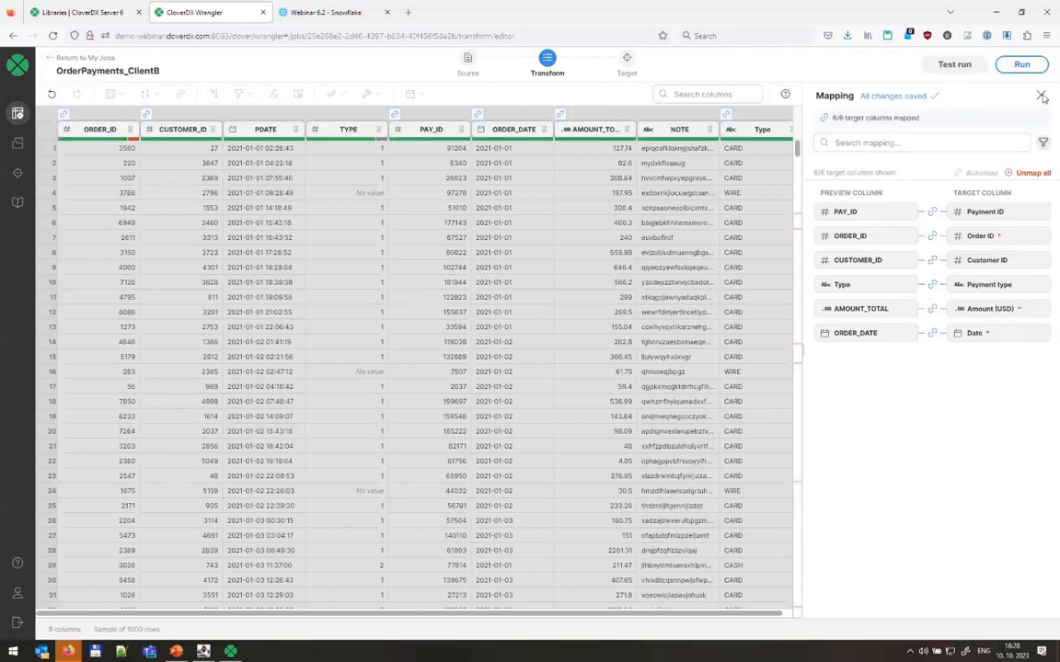
{"action": "key", "text": "Escape"}
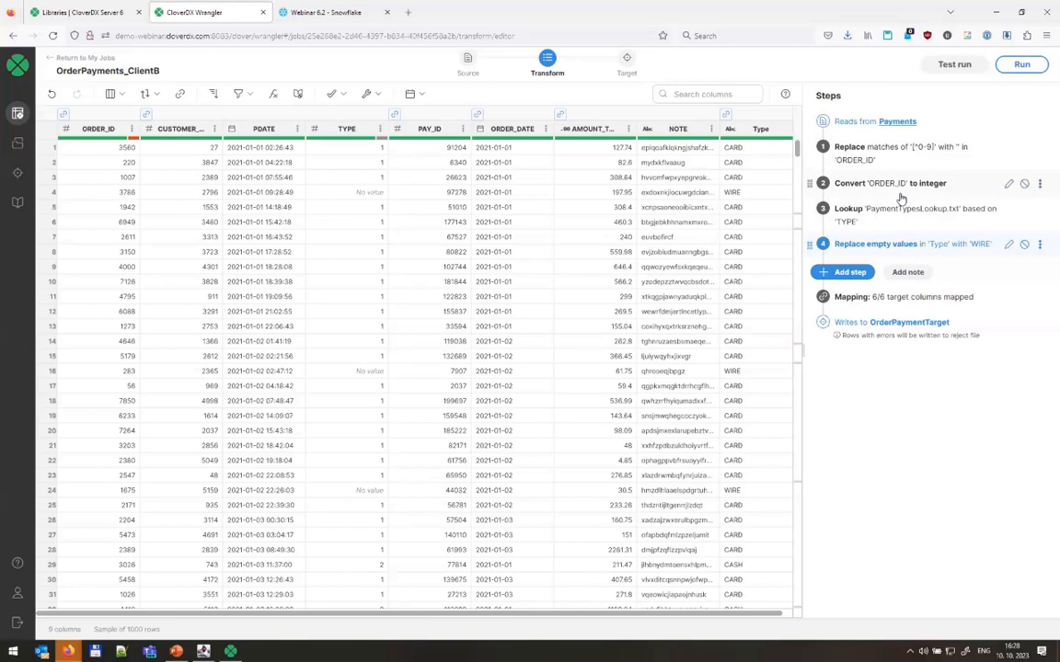
Step: Review the finished column mapping and run the OrderPayments_ClientB job so it writes to OrderPaymentTarget
{"action": "left_click", "coordinate": [880, 296]}
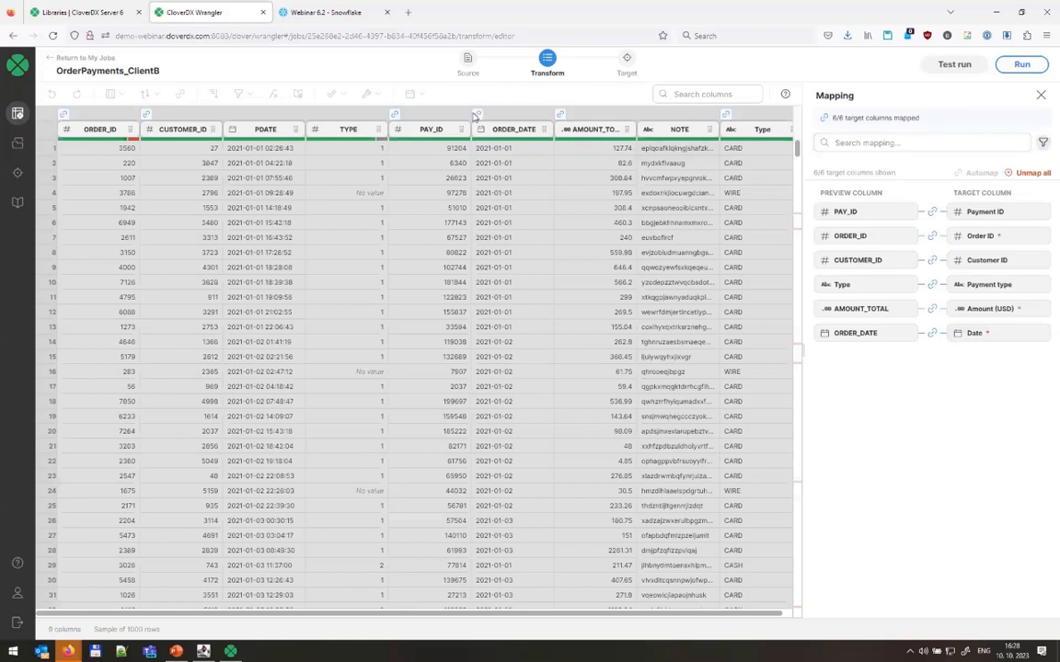
{"action": "left_click", "coordinate": [1040, 95]}
{"action": "left_click", "coordinate": [1023, 65]}
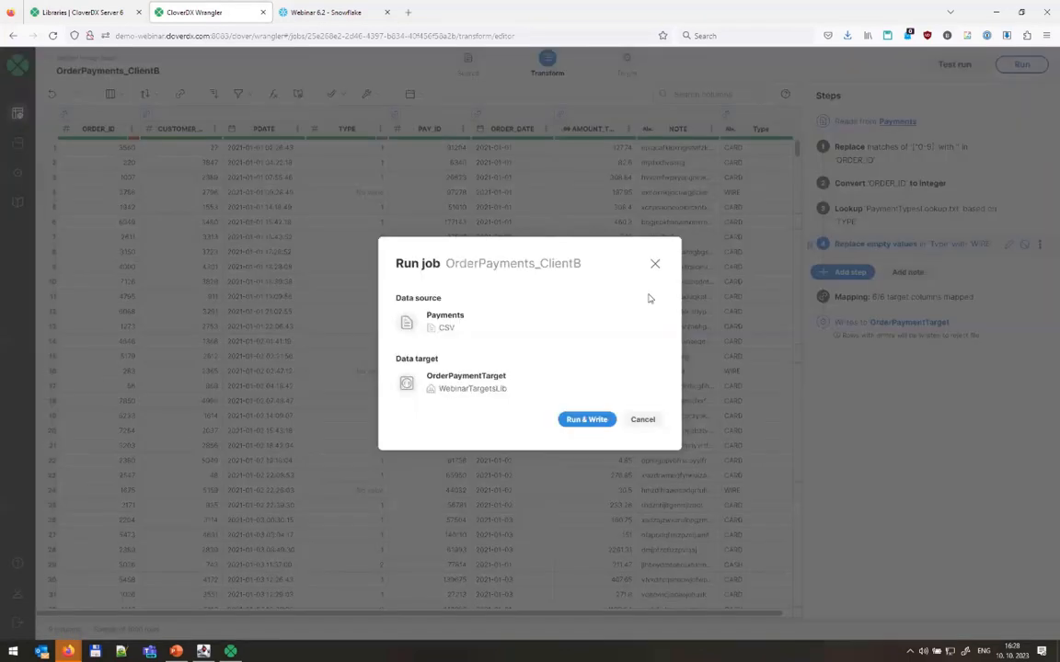
{"action": "left_click", "coordinate": [600, 422]}
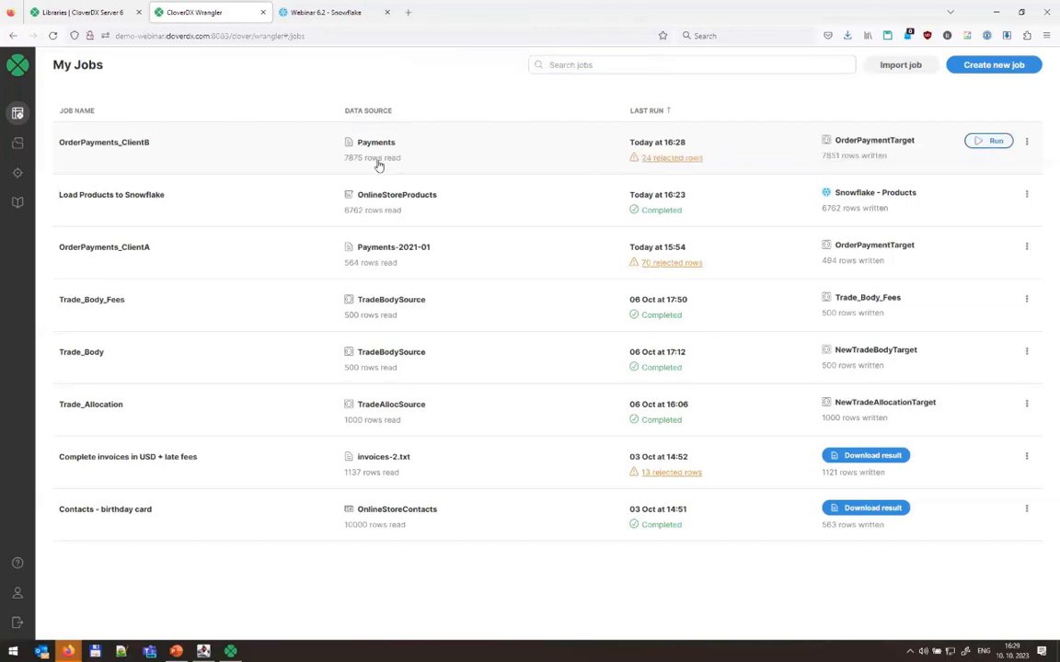
Step: Examine the rejected rows summaries of the last OrderPayments_ClientB and OrderPayments_ClientA runs
{"action": "left_click", "coordinate": [684, 159]}
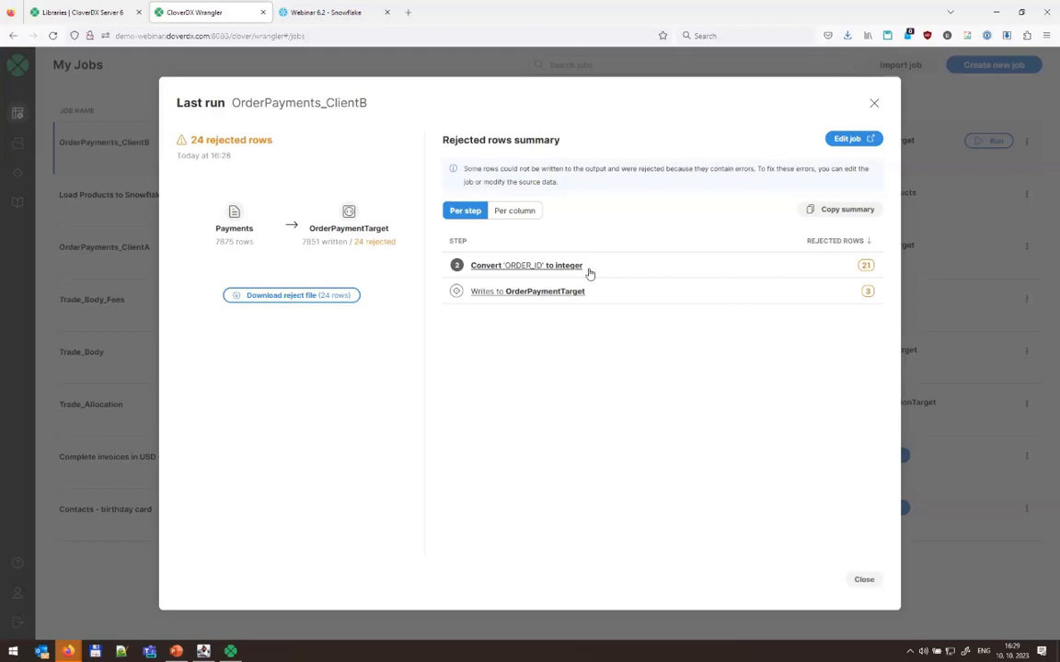
{"action": "key", "text": "Escape"}
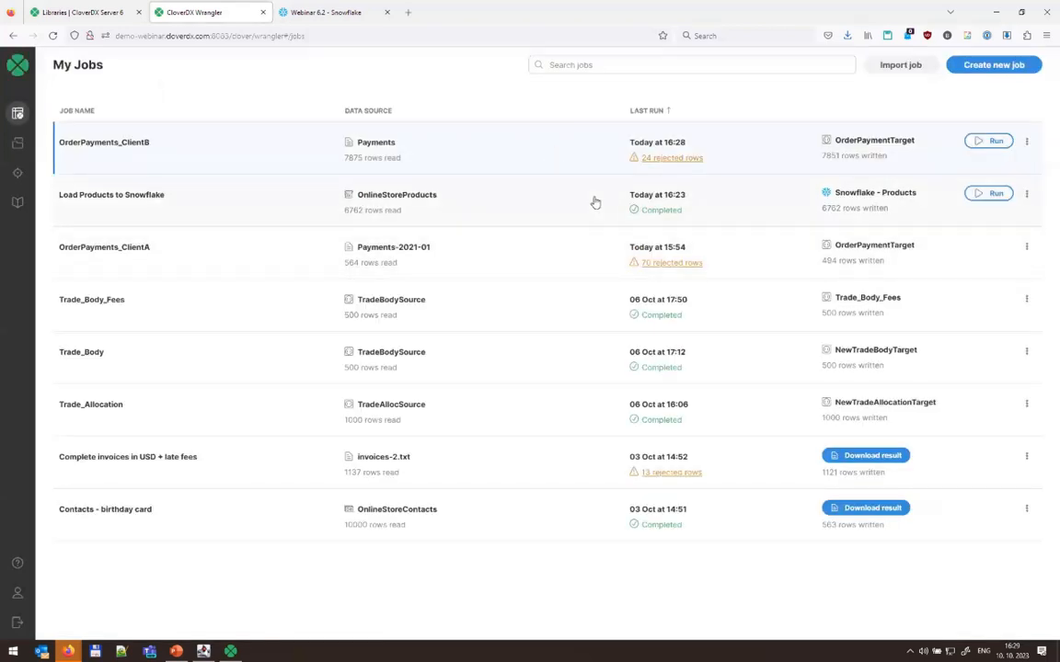
{"action": "left_click", "coordinate": [665, 263]}
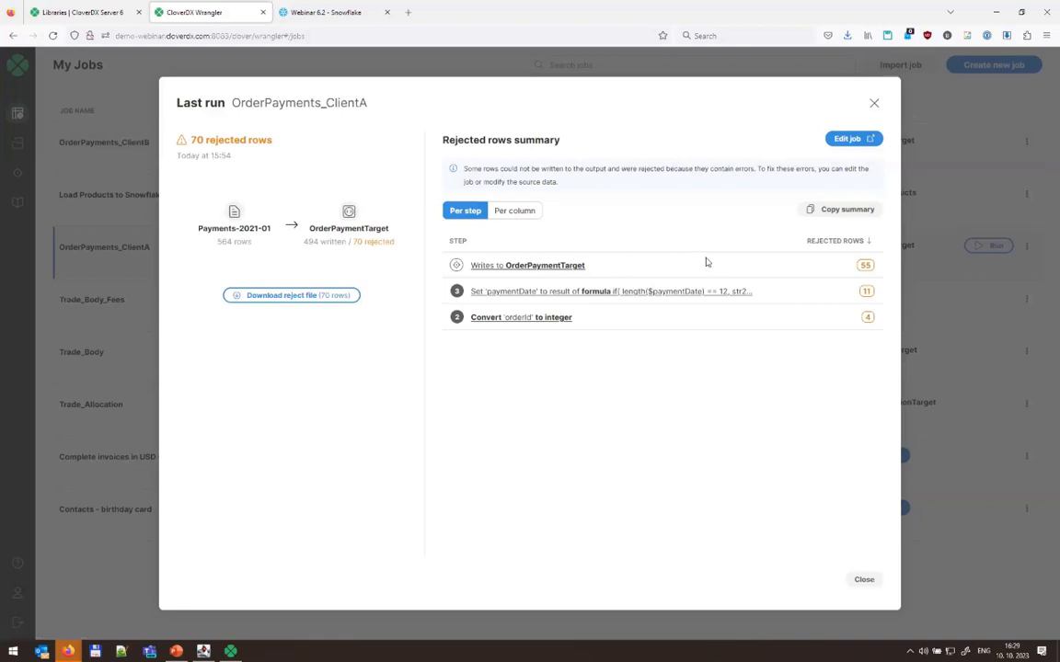
{"action": "key", "text": "Escape"}
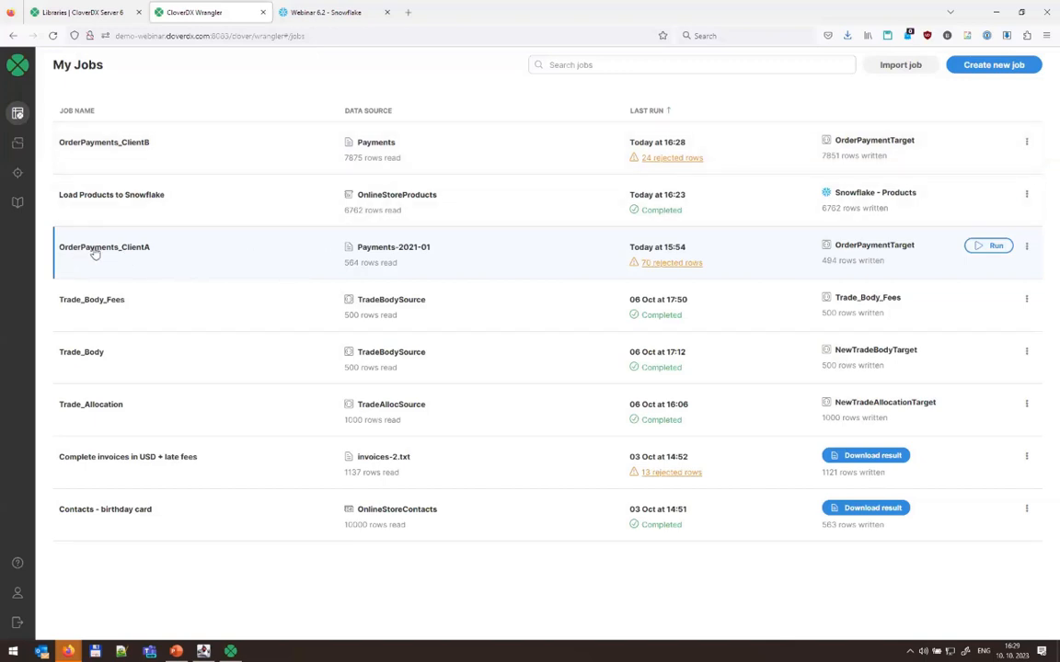
Step: Sort the jobs by name and view the export options of the OrderPayments_ClientA job without exporting it
{"action": "left_click", "coordinate": [96, 113]}
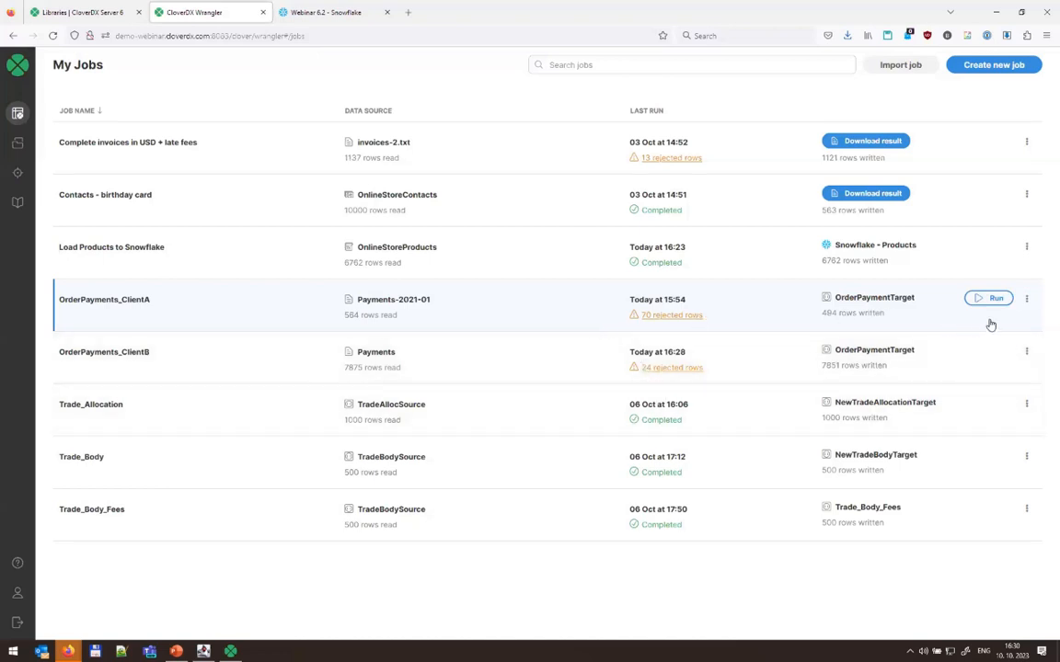
{"action": "left_click", "coordinate": [1027, 299]}
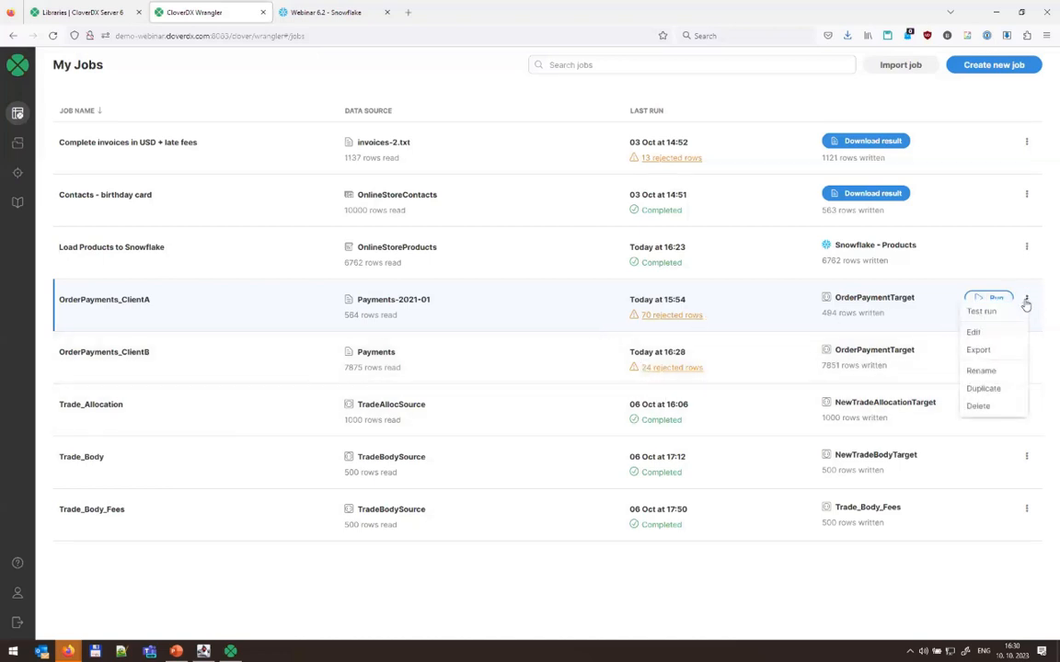
{"action": "left_click", "coordinate": [994, 353]}
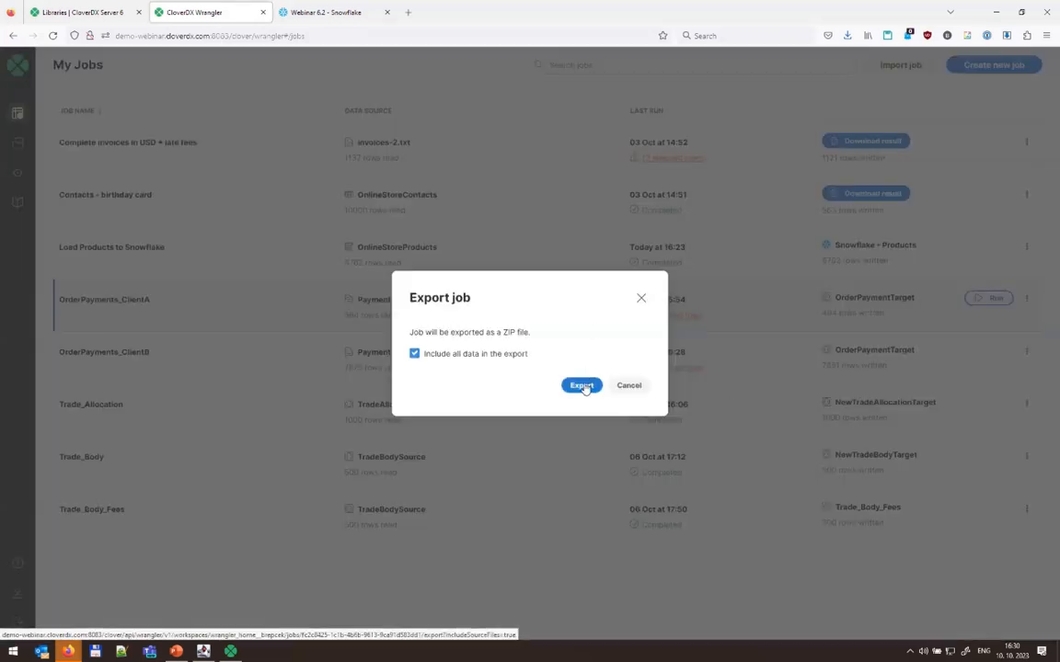
{"action": "left_click", "coordinate": [638, 300]}
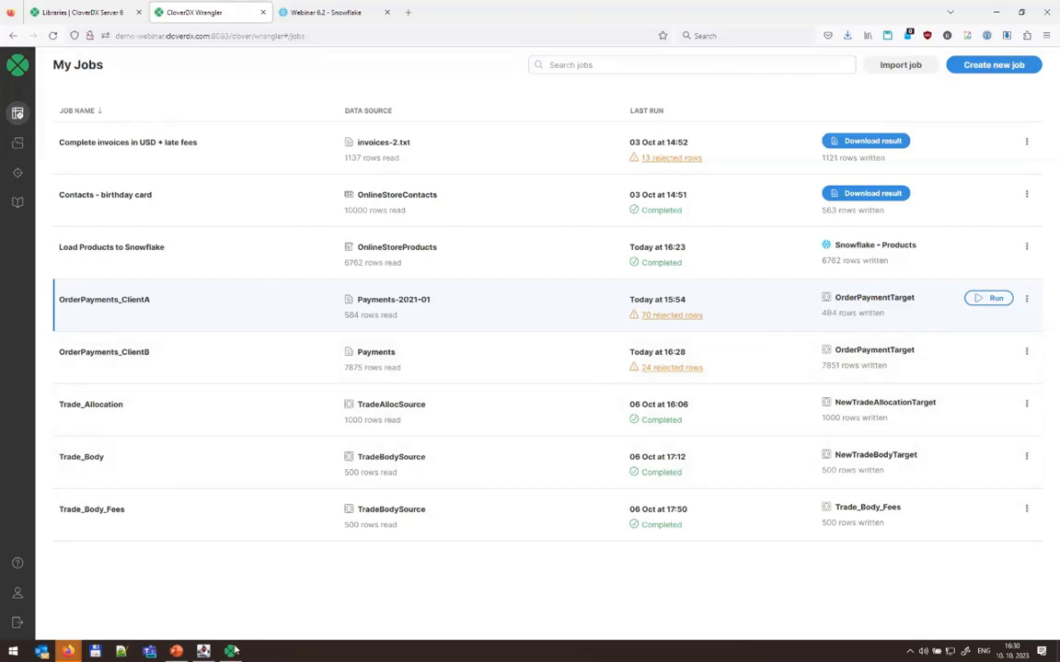
Step: Switch to CloverDX Designer and examine the components of the LoadAllPayments.jbf jobflow
{"action": "mouse_move", "coordinate": [234, 651]}
{"action": "left_click", "coordinate": [217, 566]}
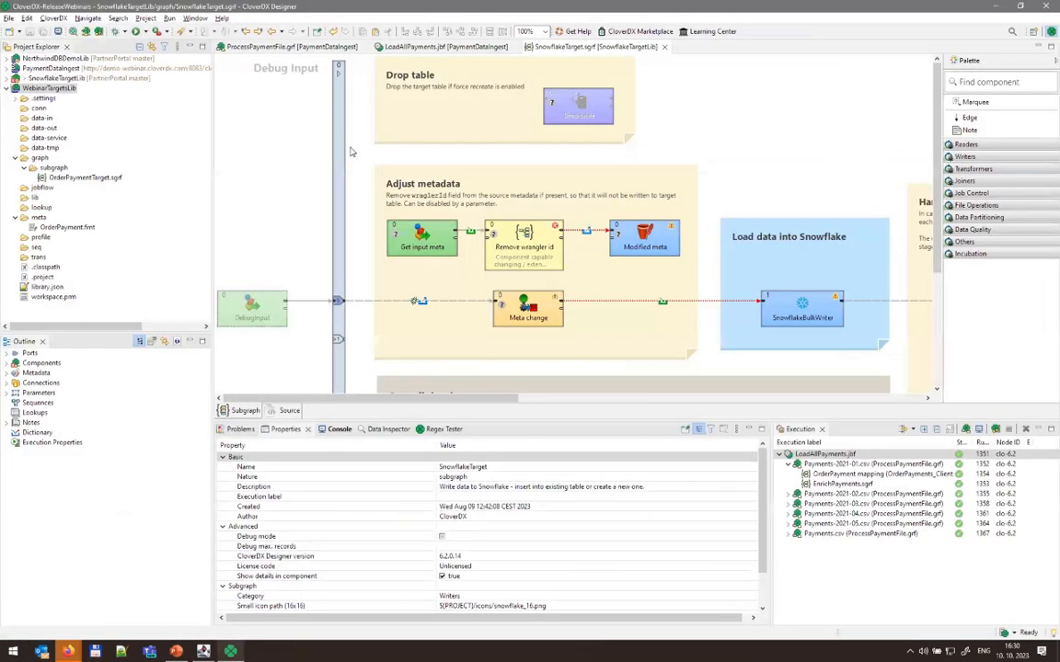
{"action": "left_click", "coordinate": [443, 47]}
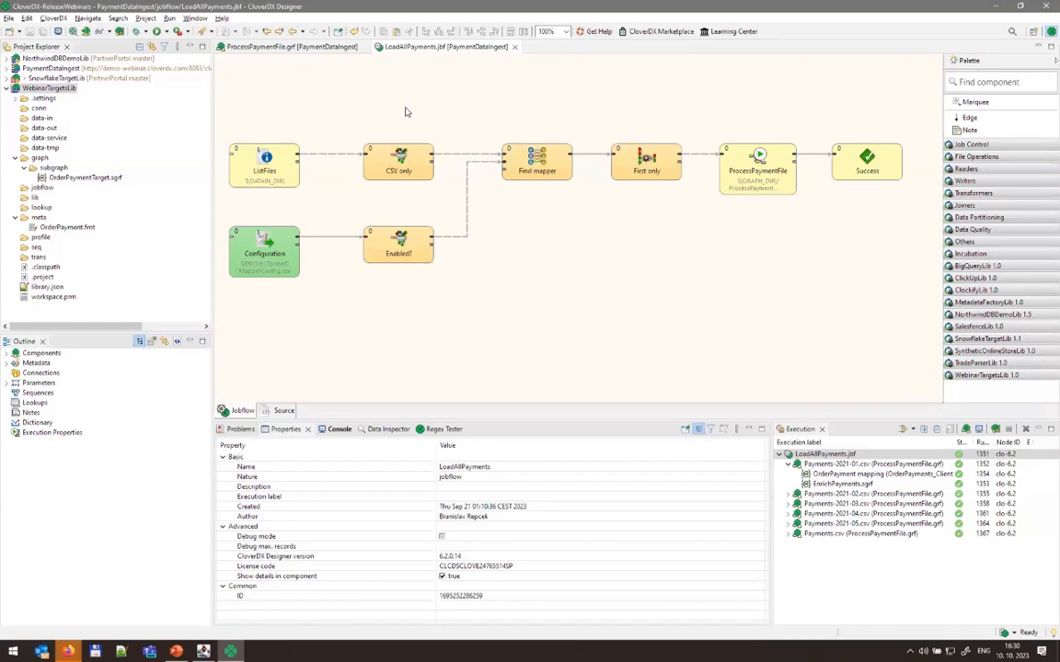
{"action": "left_click_drag", "start_coordinate": [198, 100], "coordinate": [847, 294]}
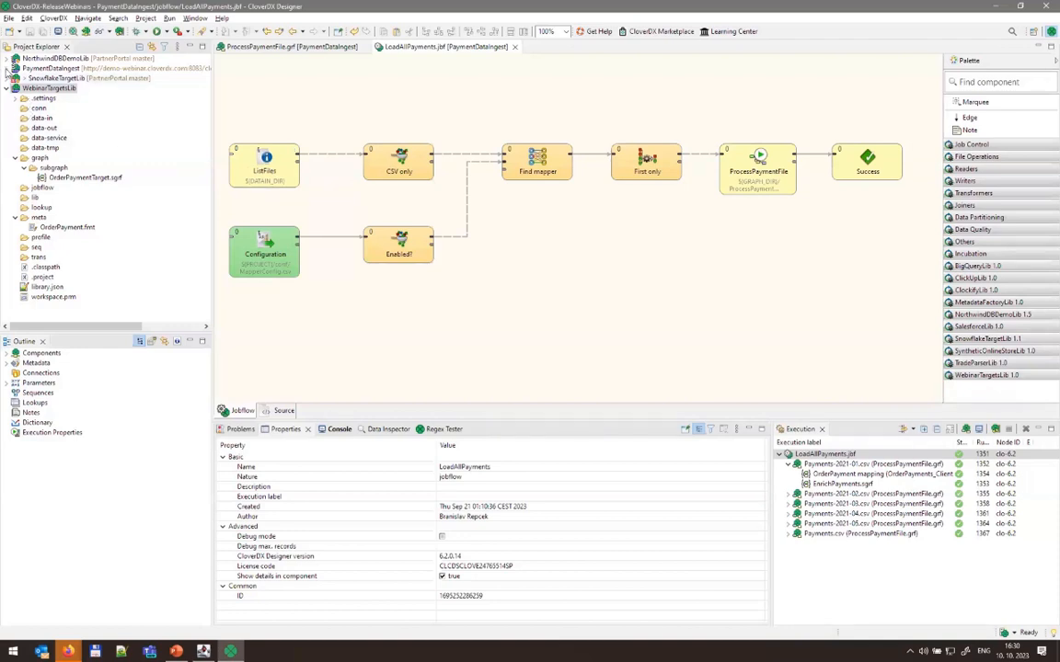
Step: Look into the data-in folder of the PaymentDataIngest project and inspect its ClientA and ClientB folders
{"action": "left_click", "coordinate": [8, 68]}
{"action": "left_click", "coordinate": [16, 108]}
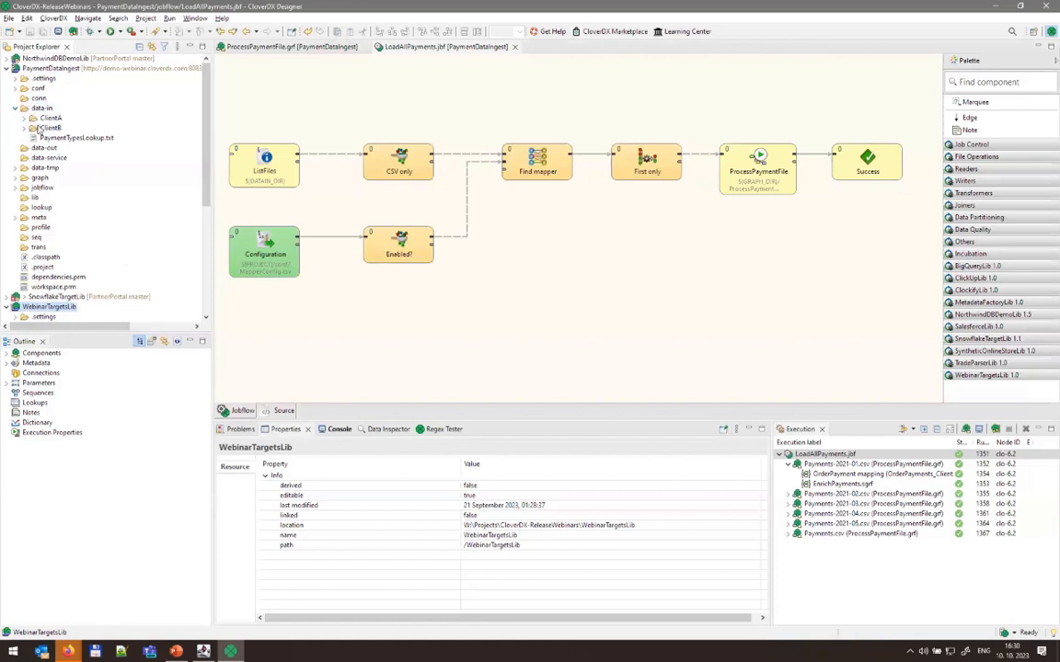
{"action": "left_click", "coordinate": [52, 119]}
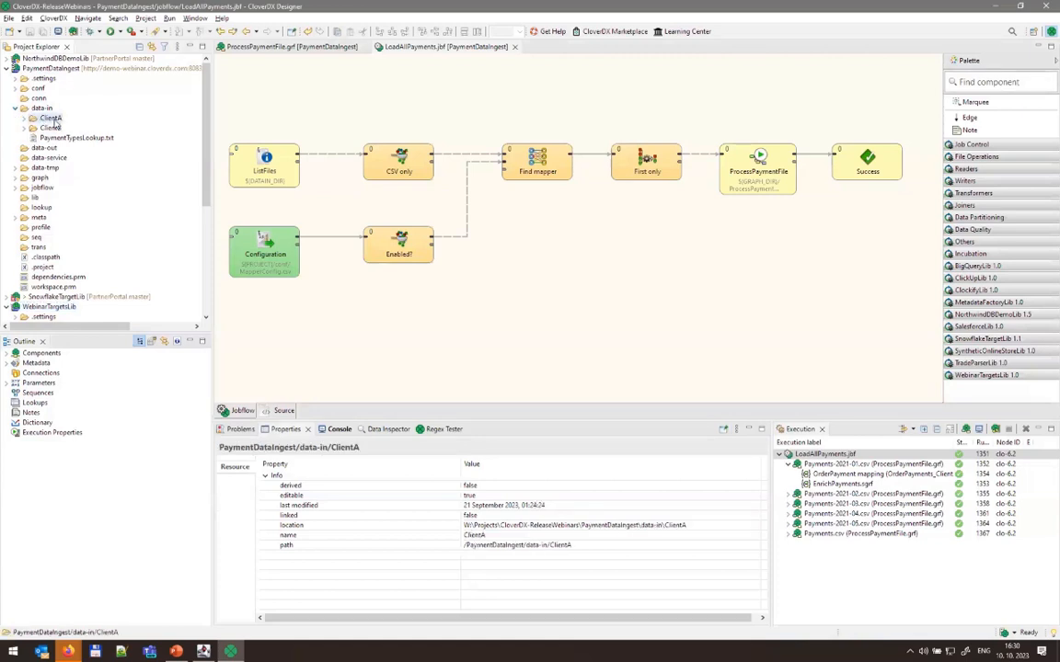
{"action": "left_click", "coordinate": [51, 128]}
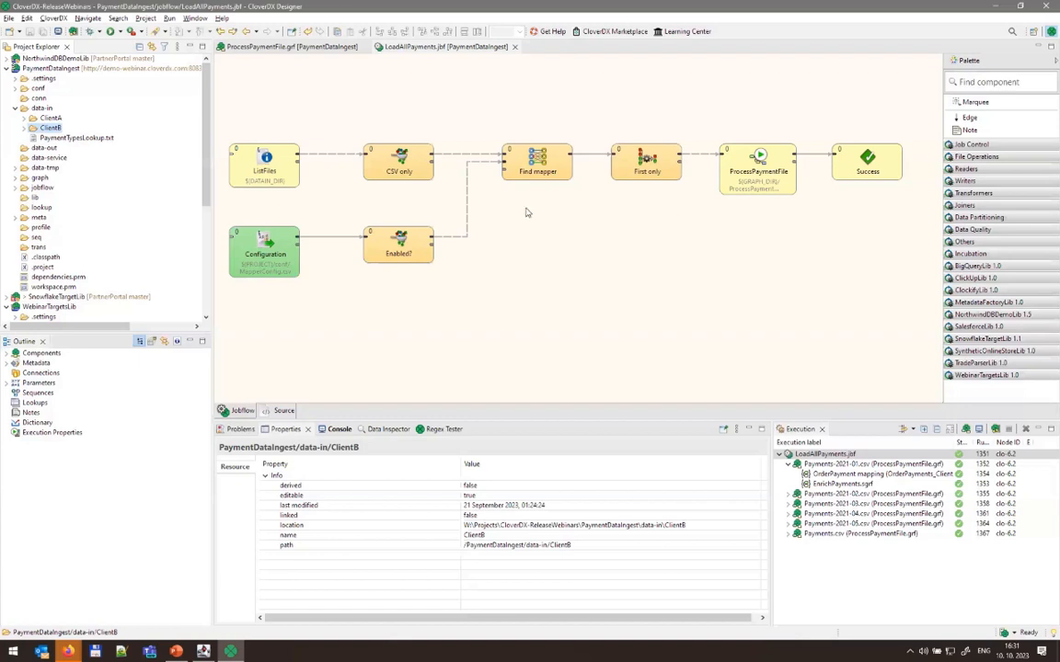
Step: Open the ProcessPaymentFile graph from the jobflow and inspect the properties of its OrderPayment mapping subgraph
{"action": "double_click", "coordinate": [760, 163]}
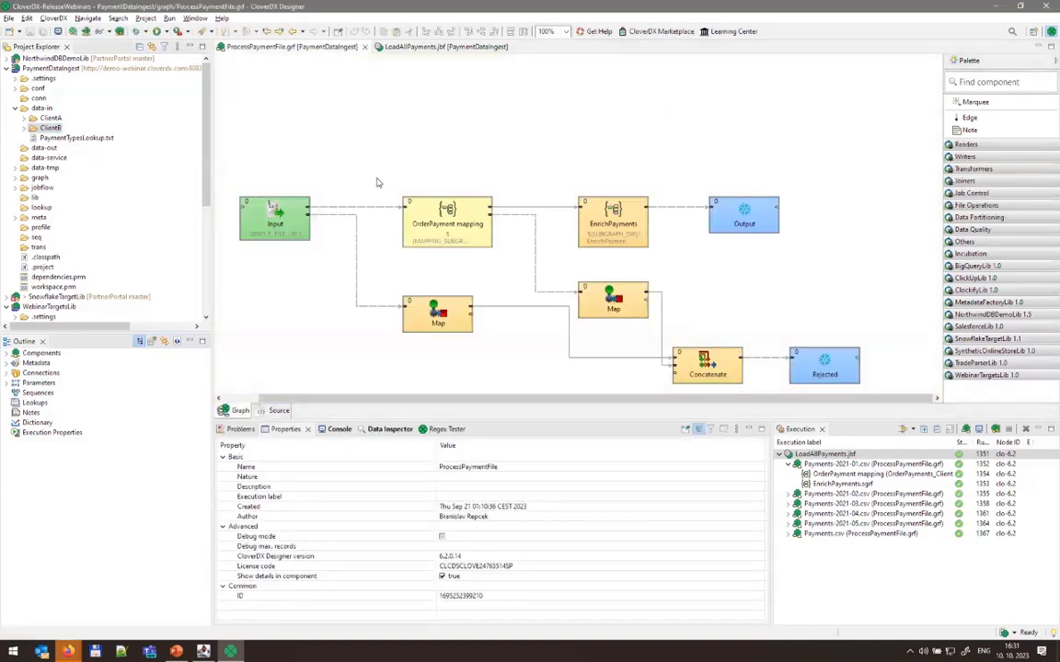
{"action": "left_click_drag", "start_coordinate": [338, 160], "coordinate": [458, 256]}
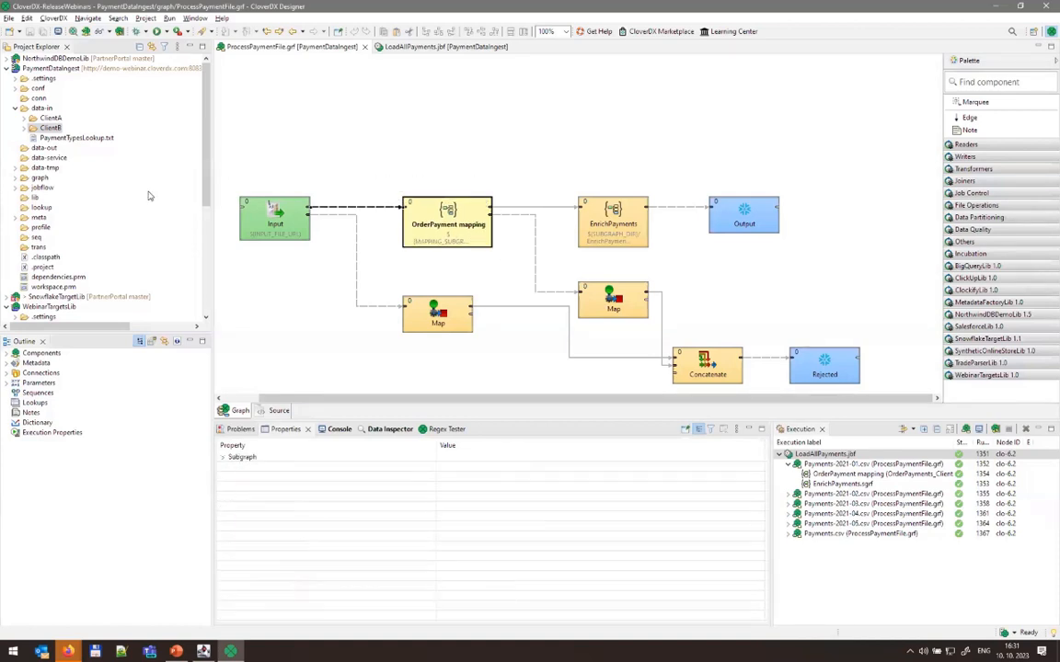
{"action": "left_click", "coordinate": [436, 245]}
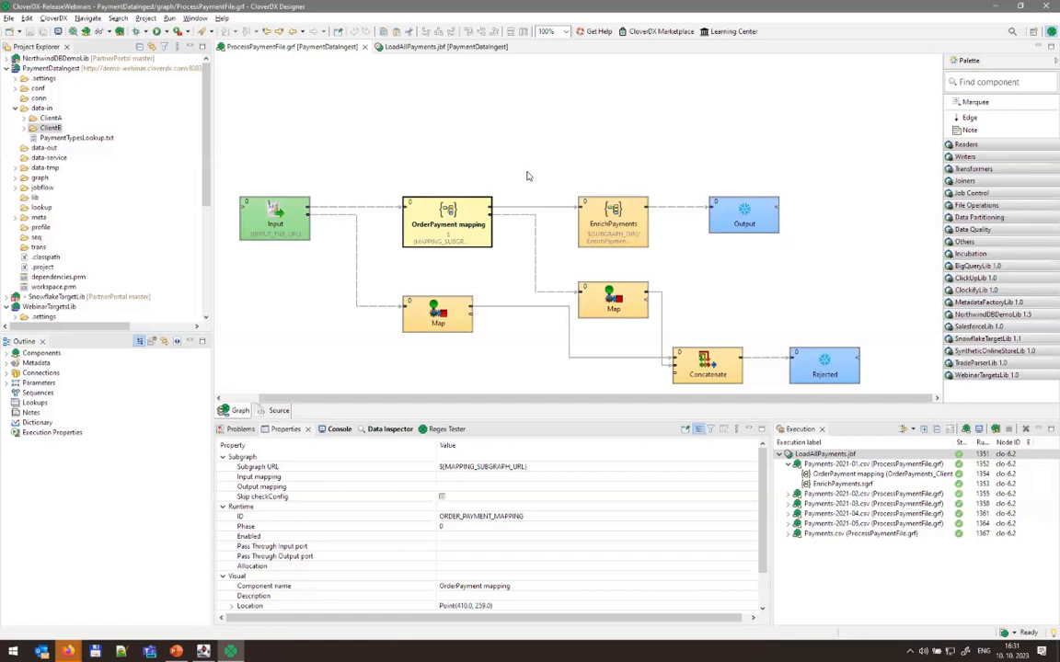
{"action": "left_click", "coordinate": [456, 175]}
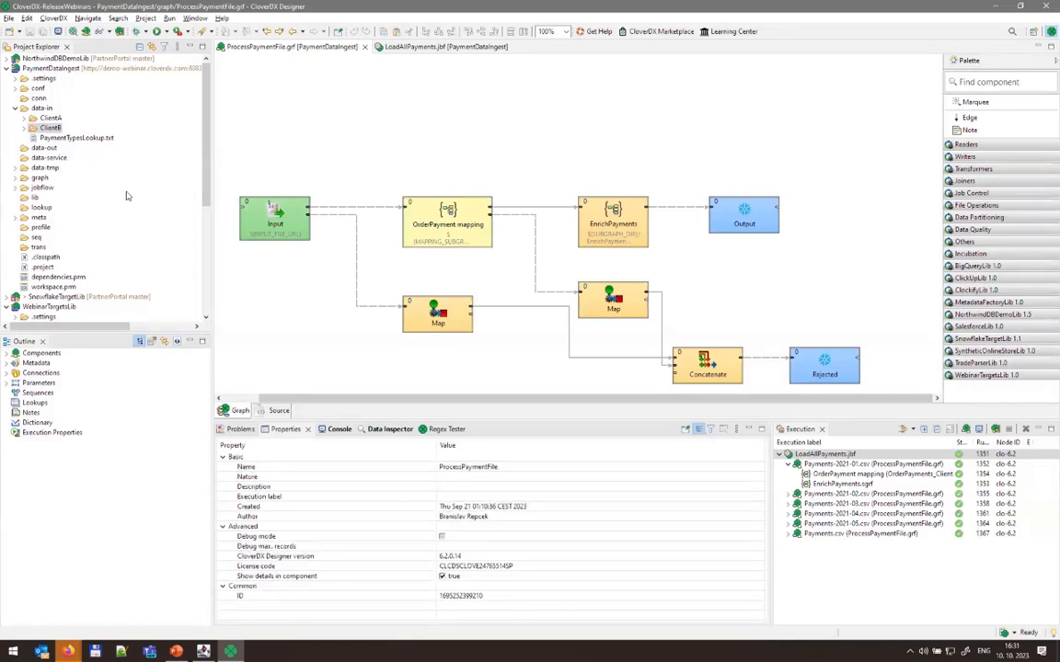
Step: Add the OrderPayments_ClientA.sgrf mapper from graph/mappers above the existing flow and connect its output to a Trash component
{"action": "left_click", "coordinate": [18, 177]}
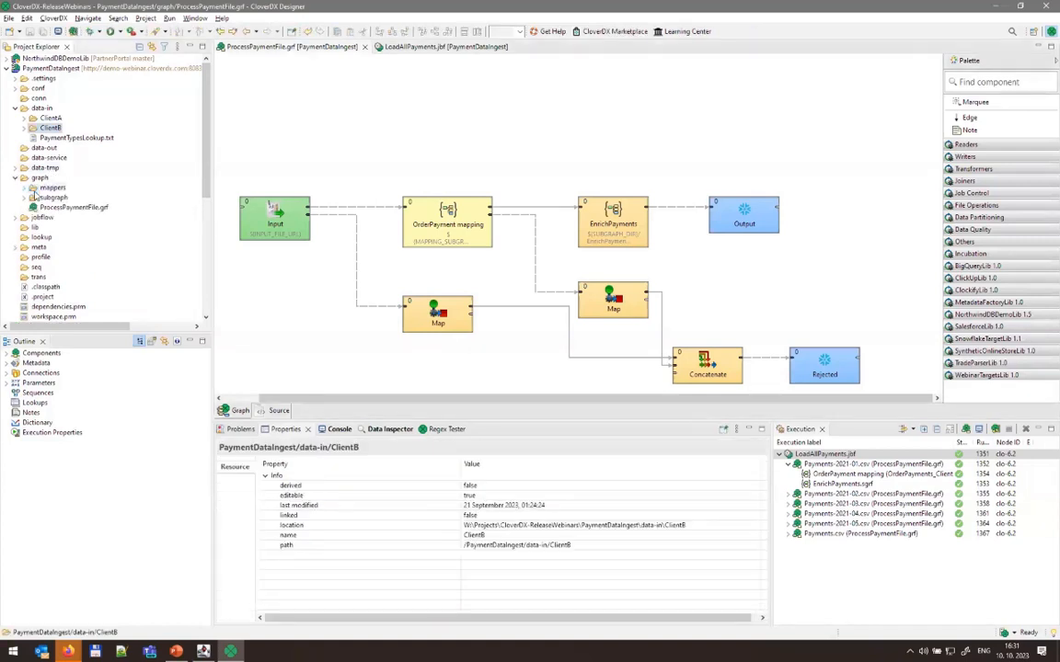
{"action": "left_click", "coordinate": [24, 178]}
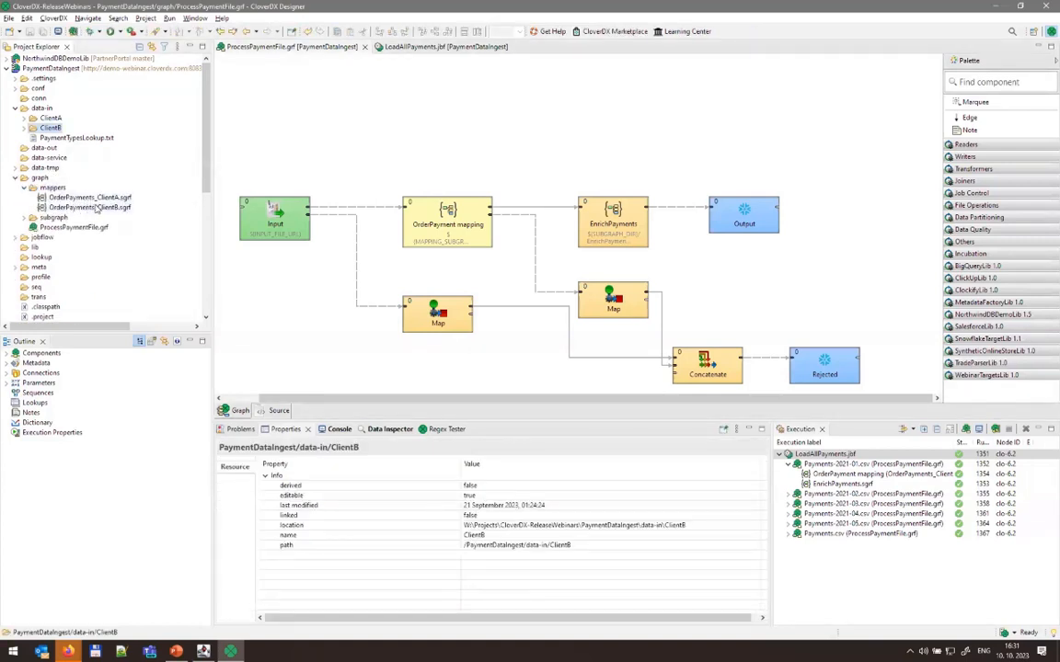
{"action": "left_click_drag", "start_coordinate": [90, 197], "coordinate": [626, 130]}
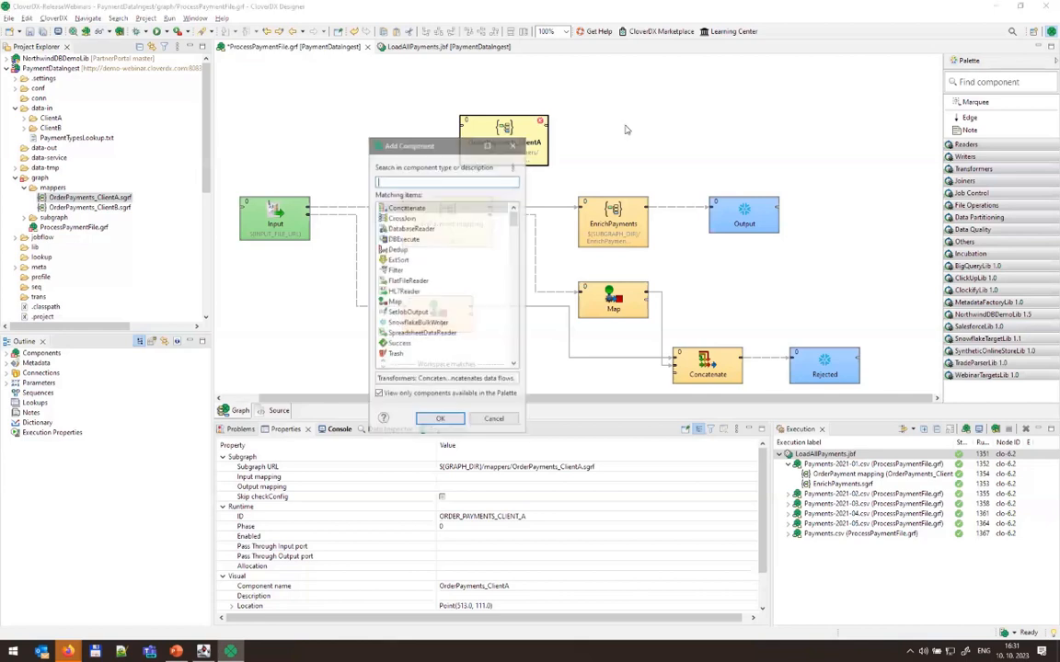
{"action": "type", "text": "Tr"}
{"action": "key", "text": "Return"}
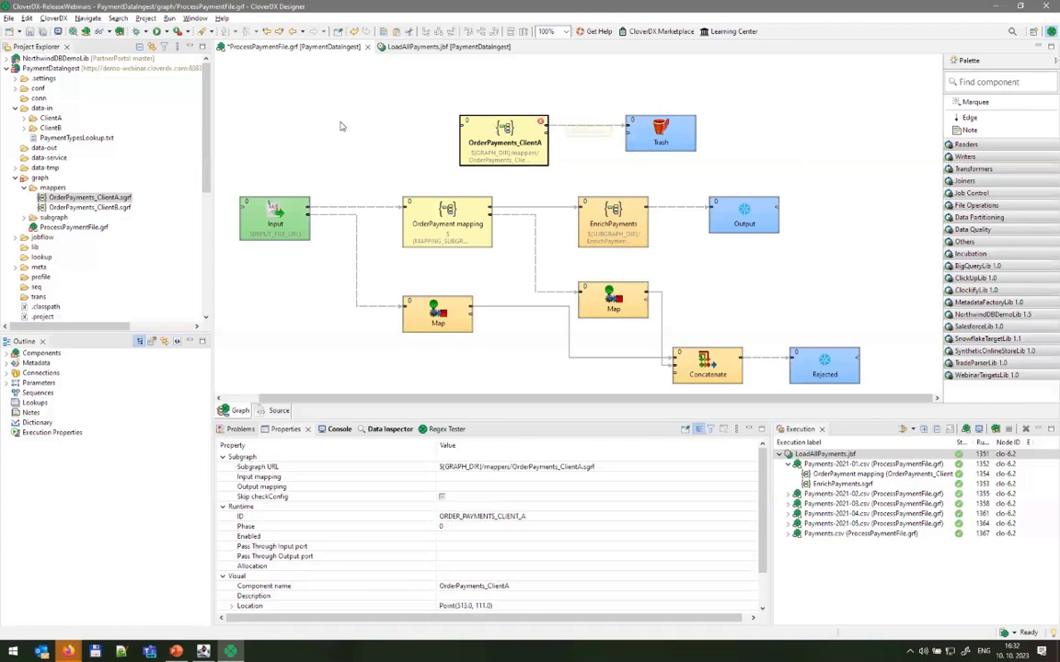
Step: Add a DataGenerator component and connect it to the input of the OrderPayments_ClientA subgraph
{"action": "key", "text": "shift+space"}
{"action": "key", "text": "Escape"}
{"action": "left_click", "coordinate": [345, 127]}
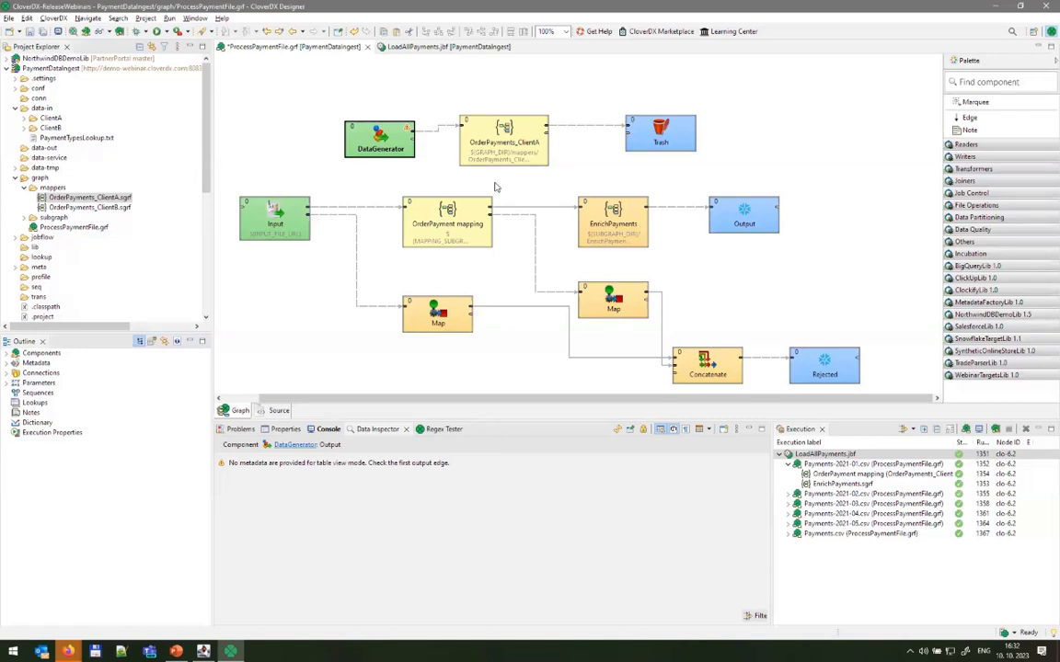
Step: Delete the DataGenerator, OrderPayments_ClientA and Trash components and save the ProcessPaymentFile graph
{"action": "left_click_drag", "start_coordinate": [285, 81], "coordinate": [714, 162]}
{"action": "key", "text": "Delete"}
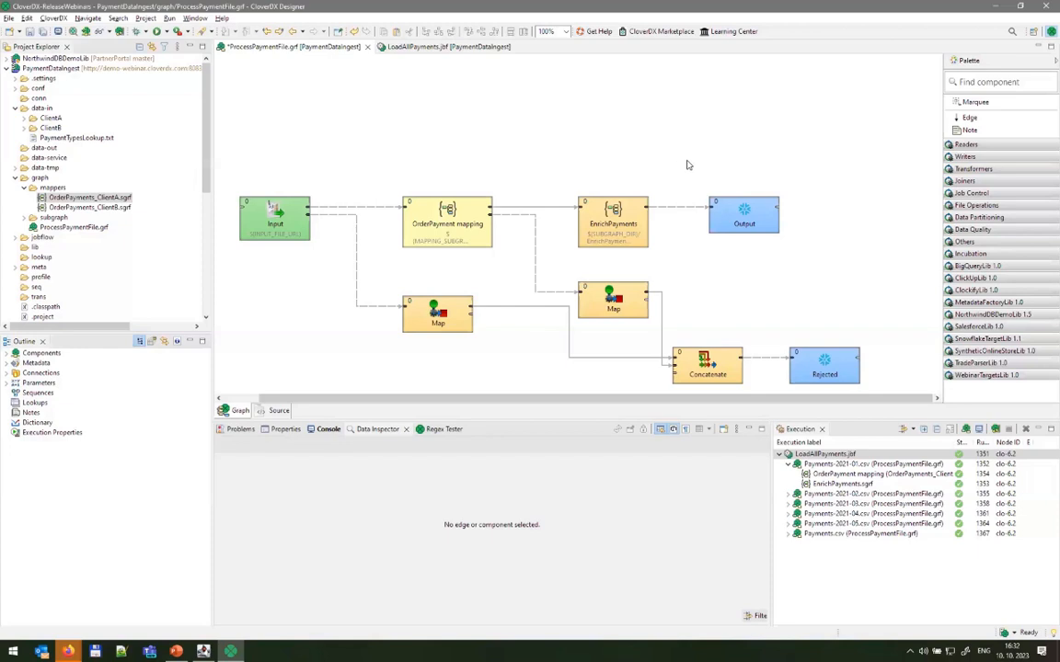
{"action": "key", "text": "ctrl+s"}
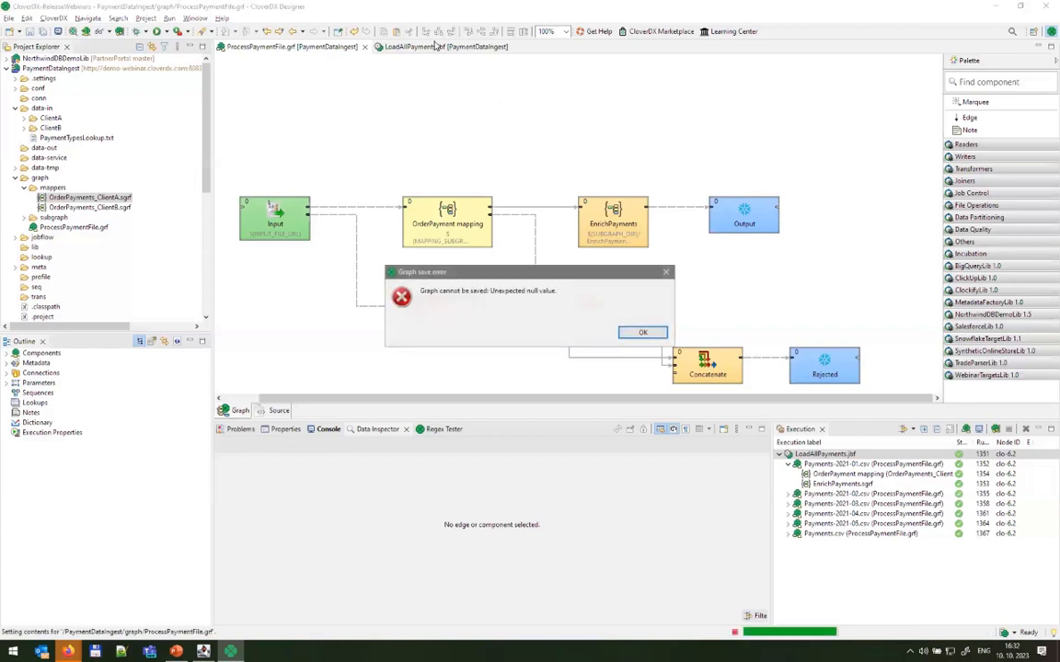
Step: Dismiss the graph save error and run the LoadAllPayments.jbf jobflow
{"action": "left_click", "coordinate": [642, 332]}
{"action": "left_click", "coordinate": [439, 46]}
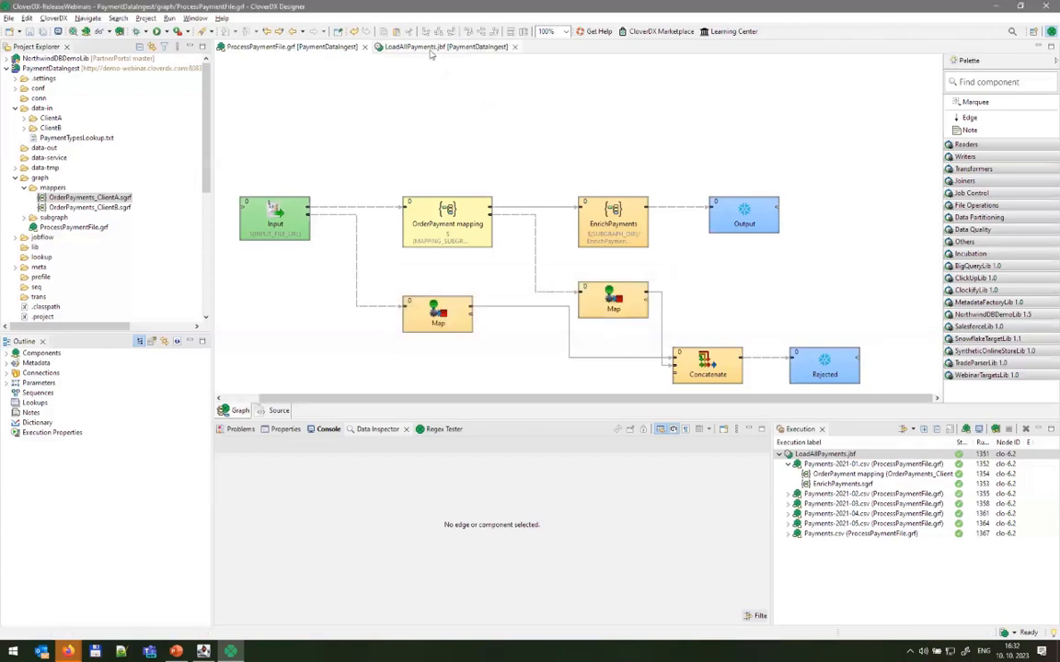
{"action": "right_click", "coordinate": [469, 102]}
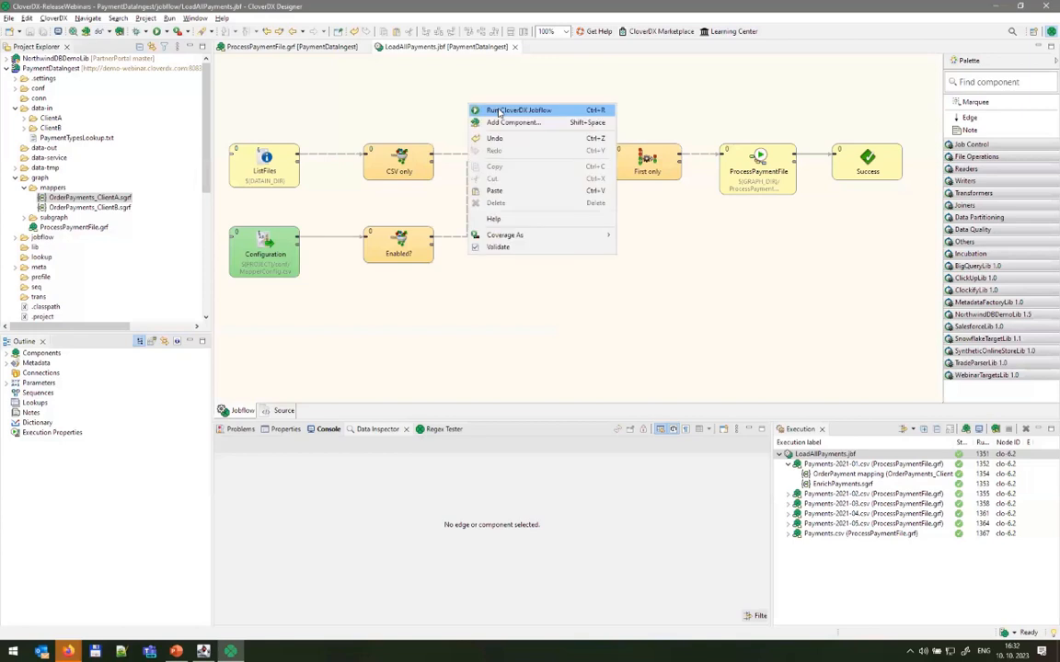
{"action": "key", "text": "Escape"}
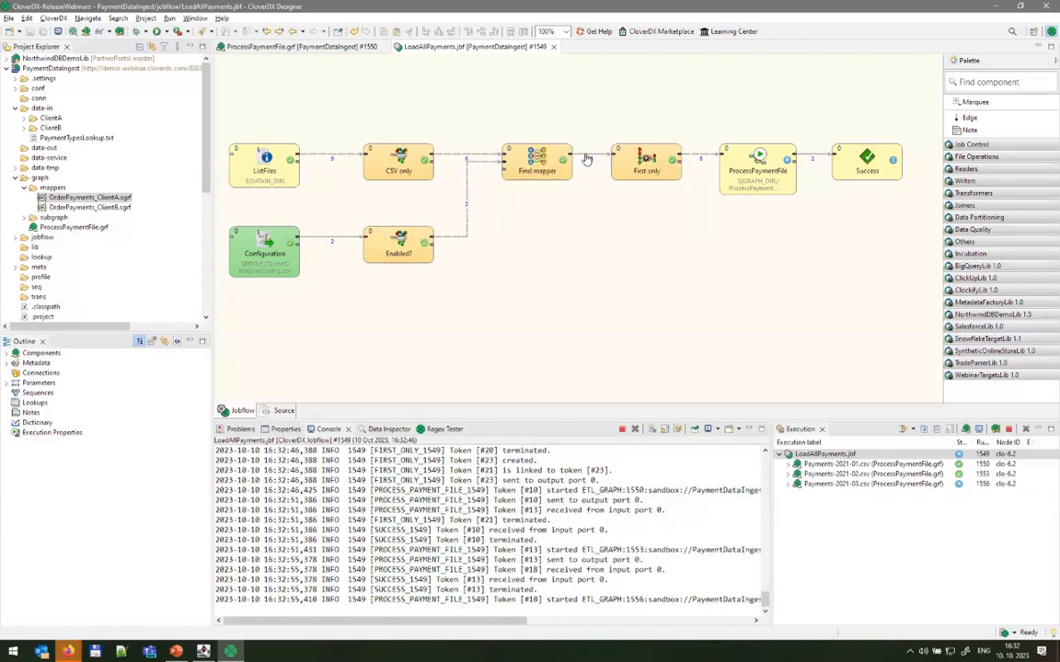
Step: Inspect the mapper assigned to each file after Find mapper and the load status records sent from ProcessPaymentFile to Success
{"action": "left_click", "coordinate": [588, 158]}
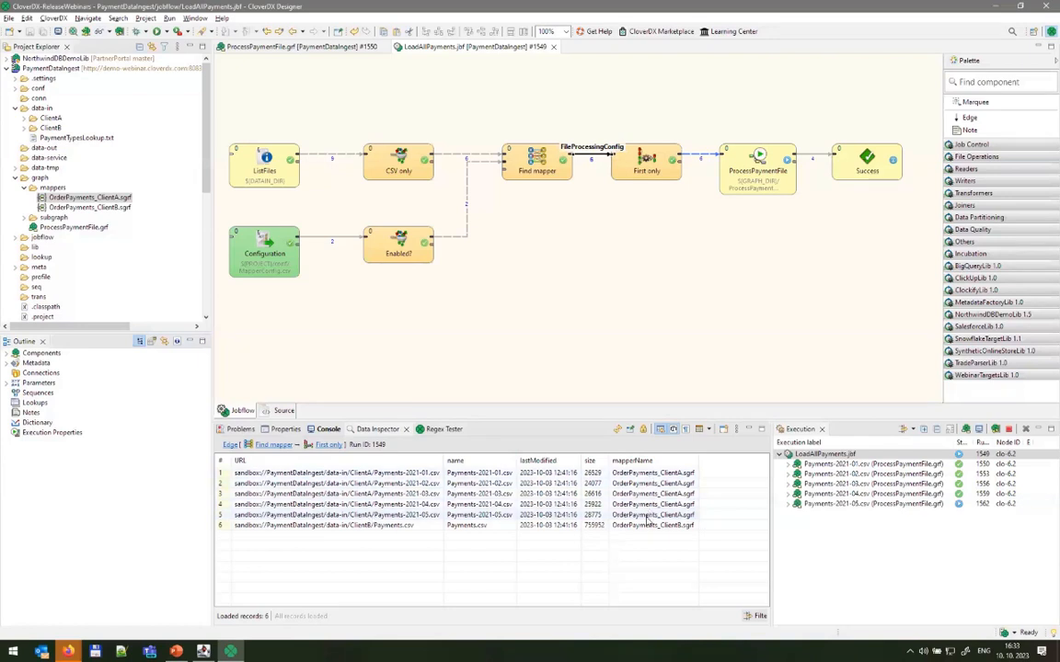
{"action": "left_click", "coordinate": [359, 529]}
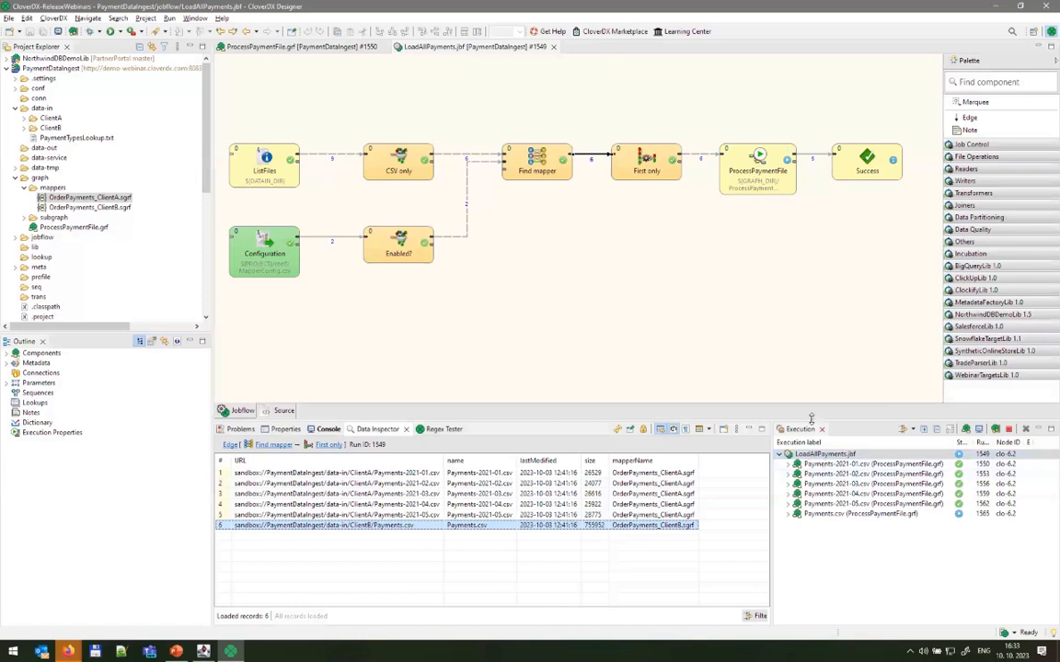
{"action": "left_click", "coordinate": [887, 515]}
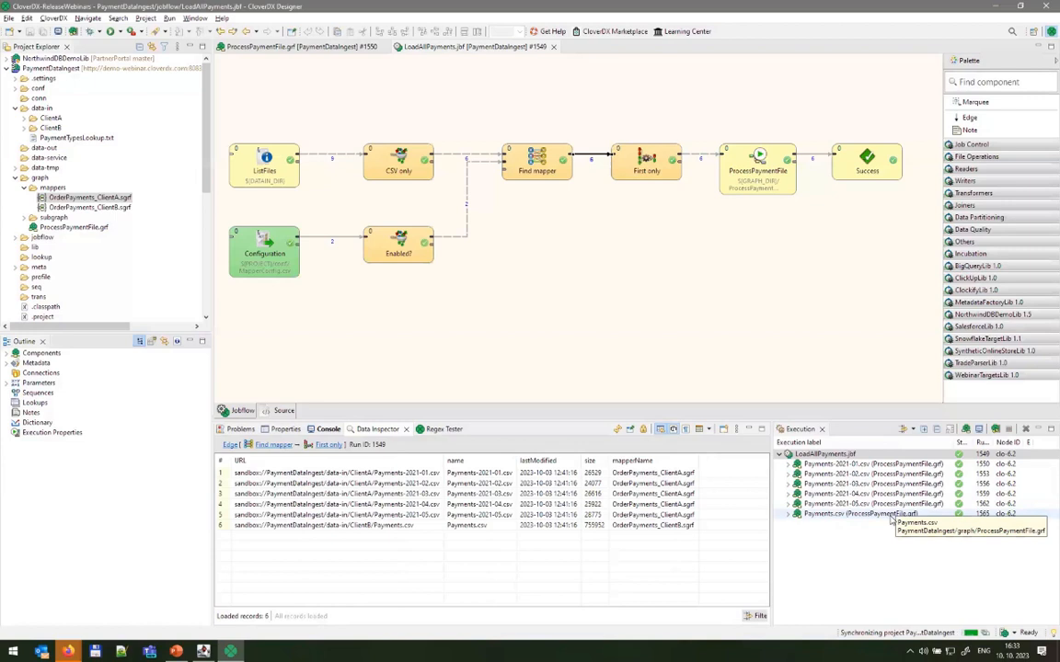
{"action": "left_click", "coordinate": [809, 160]}
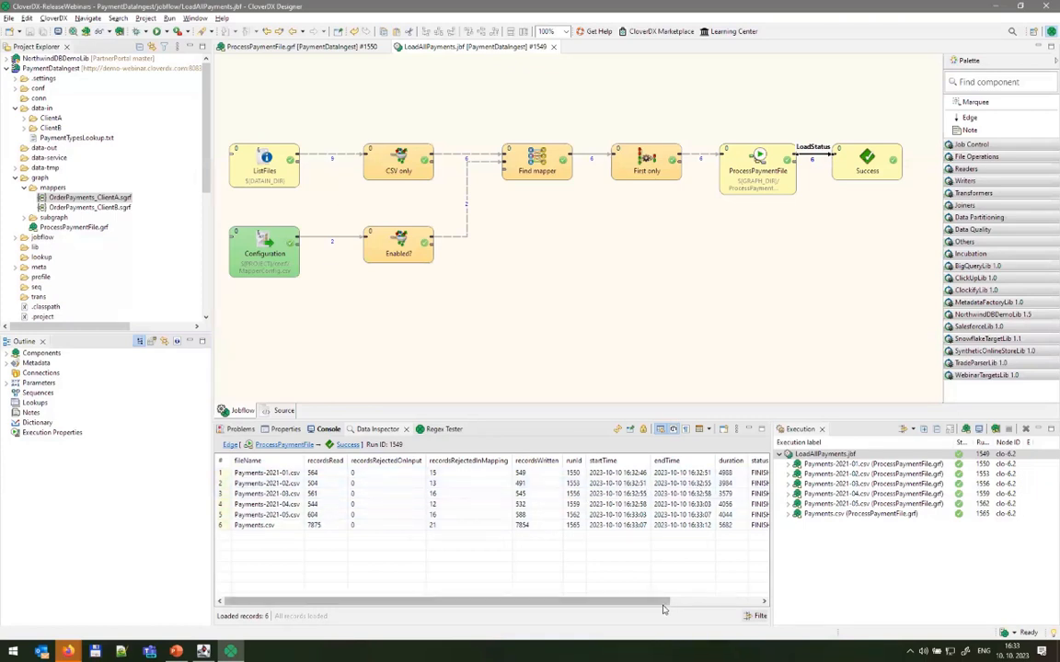
{"action": "mouse_move", "coordinate": [668, 603]}
{"action": "left_mouse_down"}
{"action": "mouse_move", "coordinate": [730, 603]}
{"action": "mouse_move", "coordinate": [647, 601]}
{"action": "mouse_move", "coordinate": [681, 602]}
{"action": "left_mouse_up"}
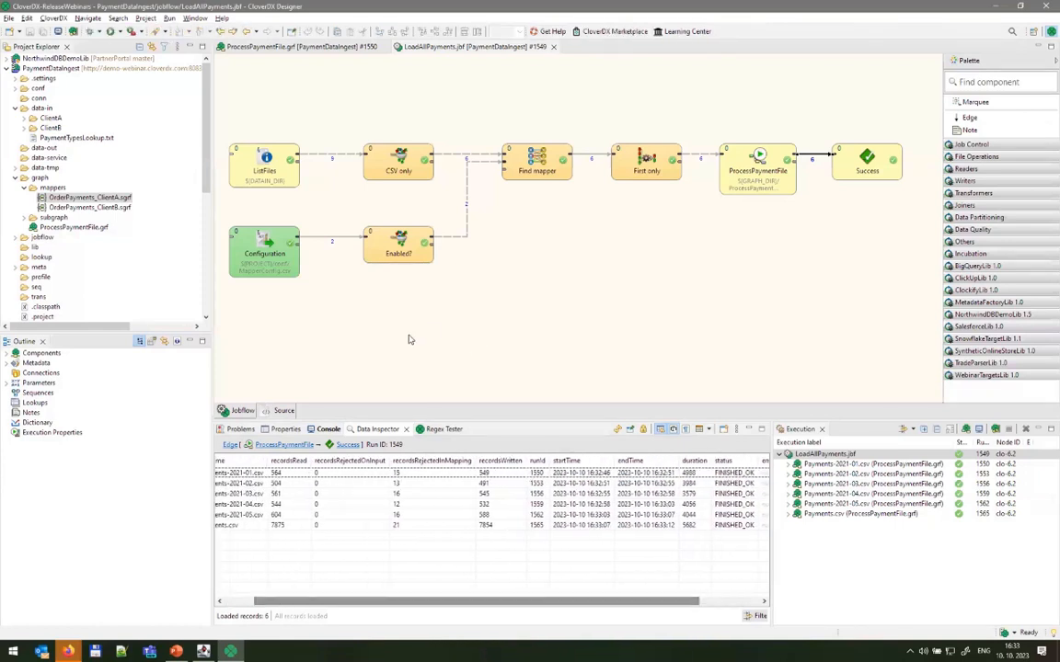
Step: Switch to the Snowflake worksheet Webinar 6.2 in Firefox, query webinar_dwh.public.ingest_rejected and look through the rejected records
{"action": "left_click", "coordinate": [68, 652]}
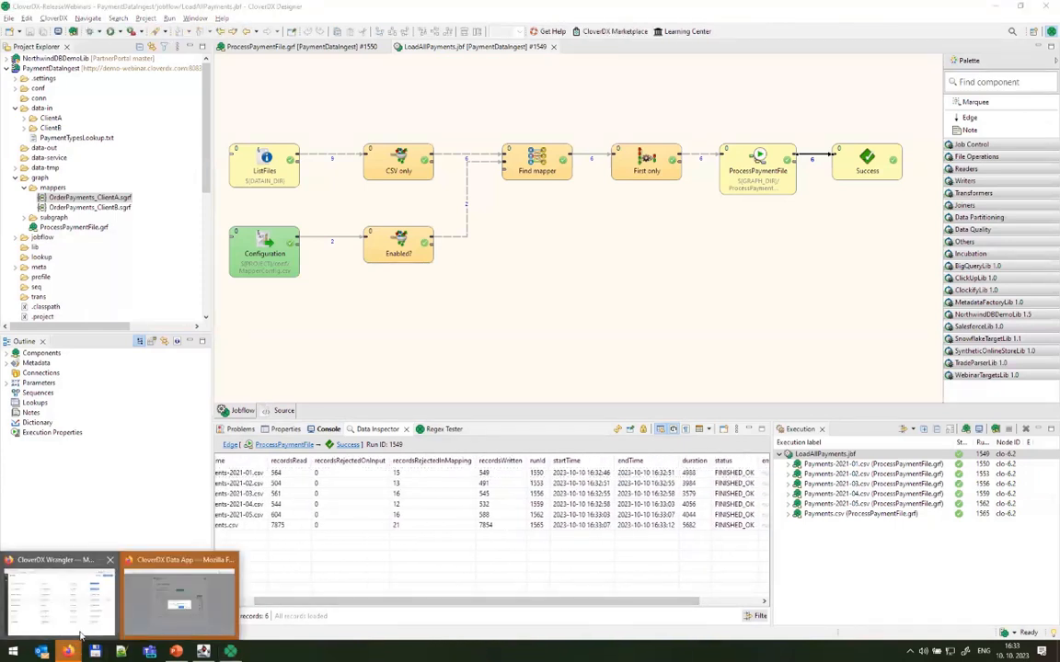
{"action": "left_click", "coordinate": [92, 588]}
{"action": "left_click", "coordinate": [285, 9]}
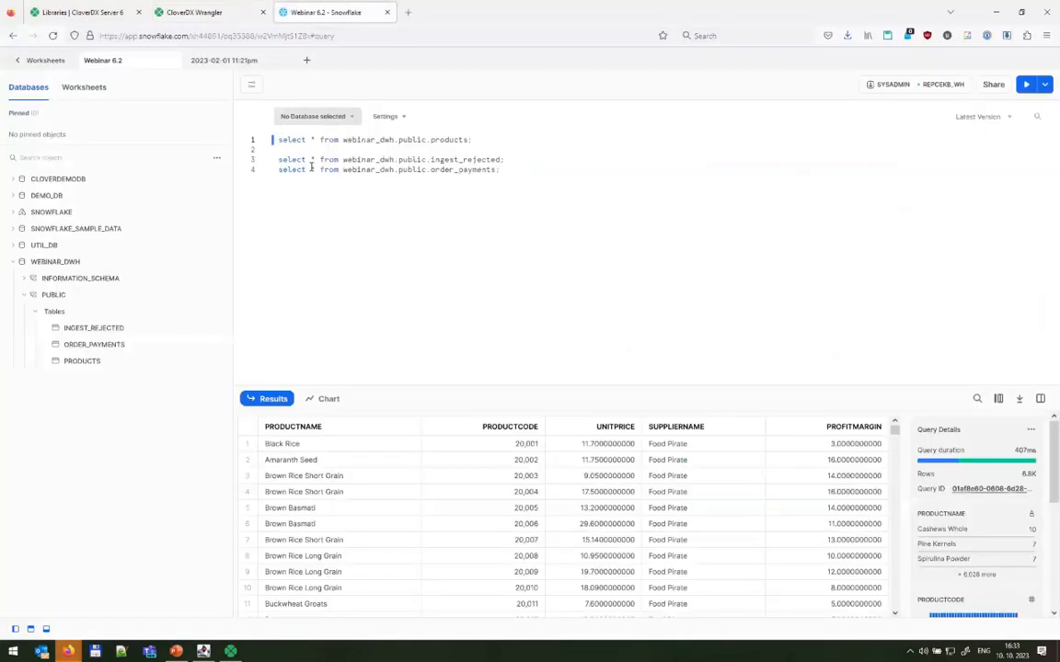
{"action": "left_click", "coordinate": [376, 160]}
{"action": "key", "text": "ctrl+Return"}
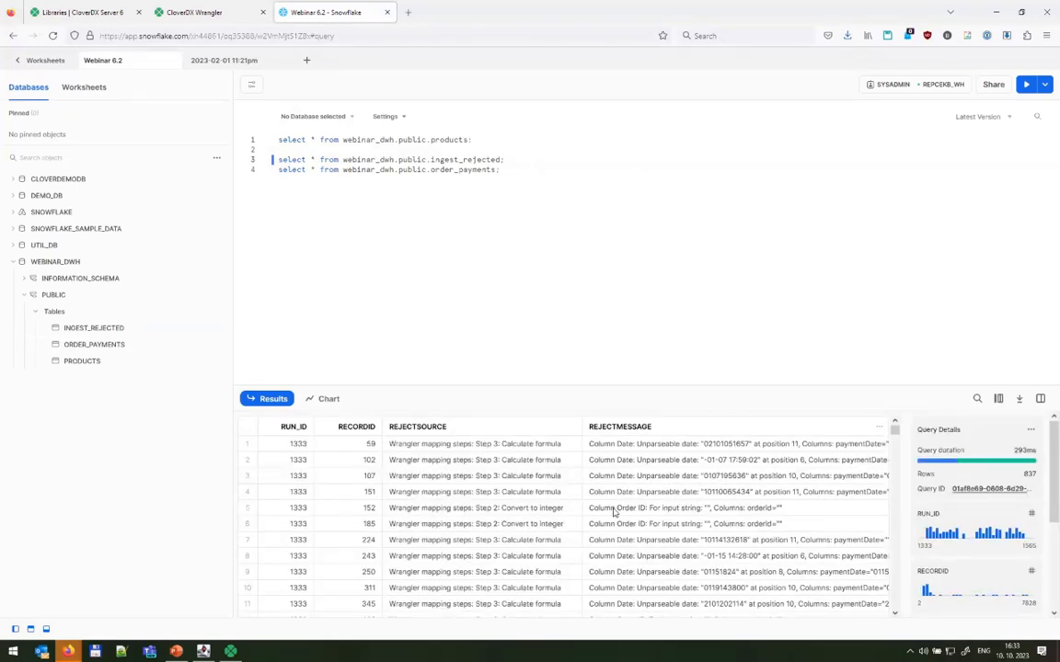
{"action": "scroll", "coordinate": [732, 463], "scroll_direction": "down", "scroll_amount": 3}
{"action": "scroll", "coordinate": [731, 463], "scroll_direction": "down", "scroll_amount": 15}
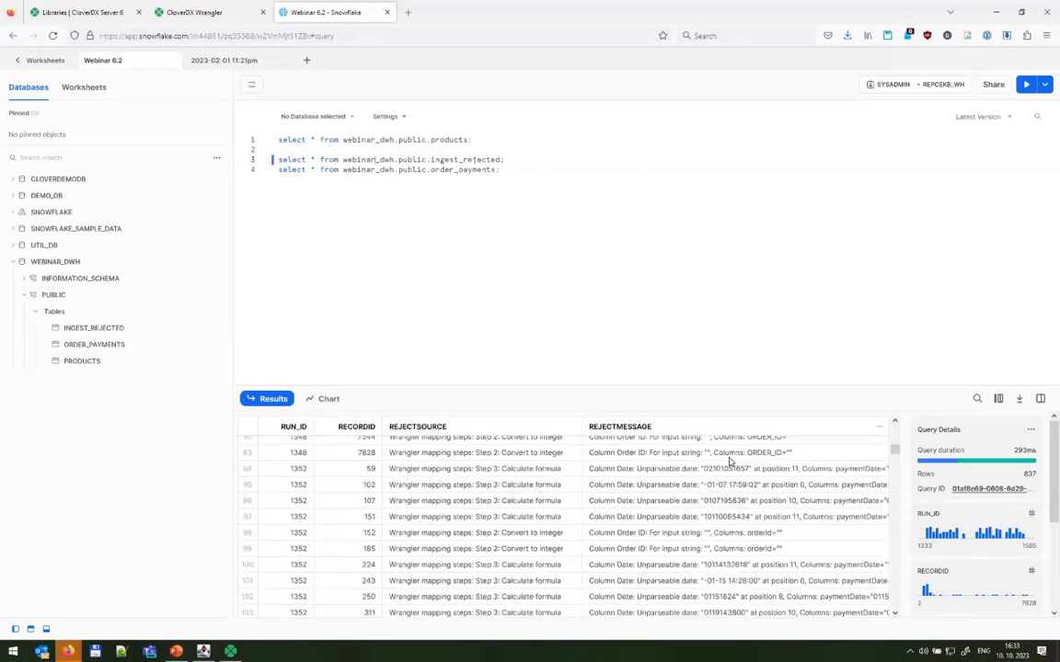
{"action": "scroll", "coordinate": [733, 460], "scroll_direction": "down", "scroll_amount": 10}
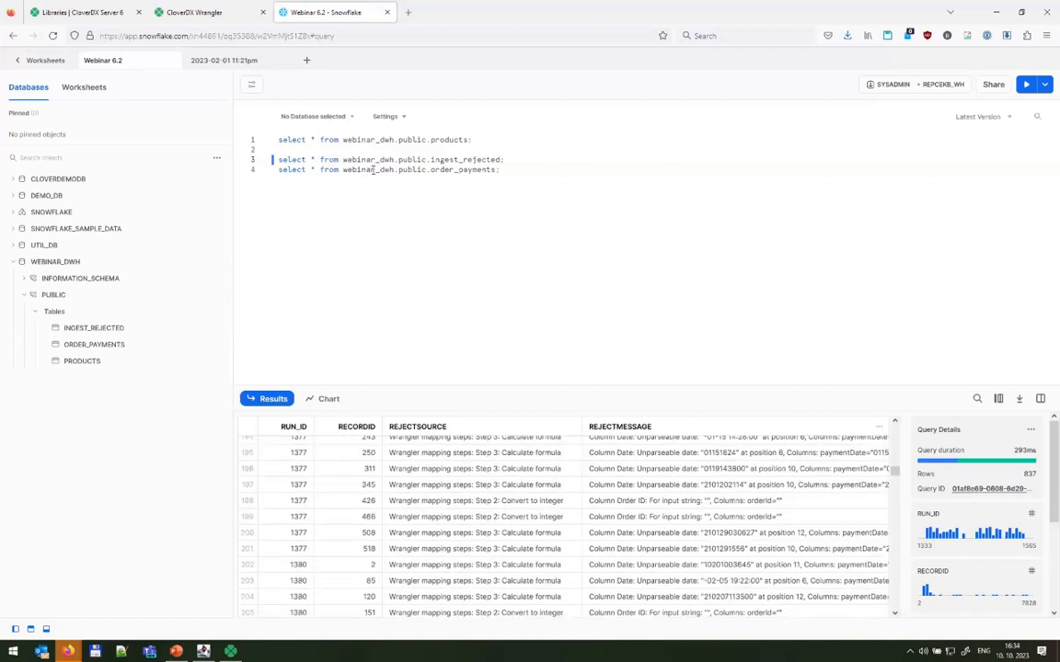
Step: Query webinar_dwh.public.order_payments in the worksheet and return to CloverDX Designer
{"action": "left_click", "coordinate": [451, 173]}
{"action": "key", "text": "ctrl+Return"}
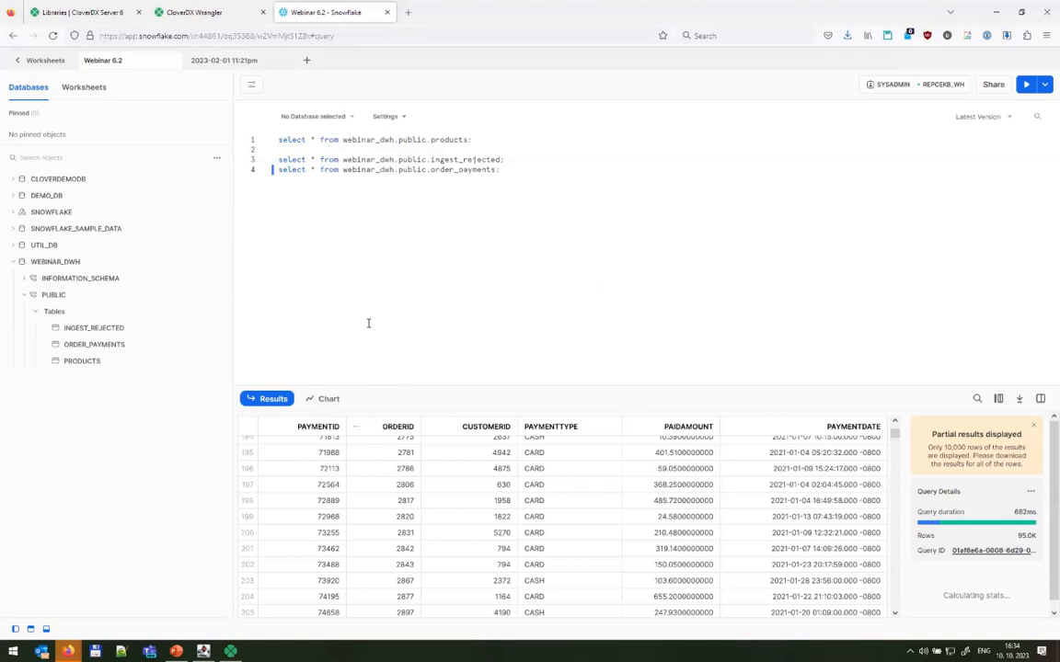
{"action": "left_click", "coordinate": [235, 650]}
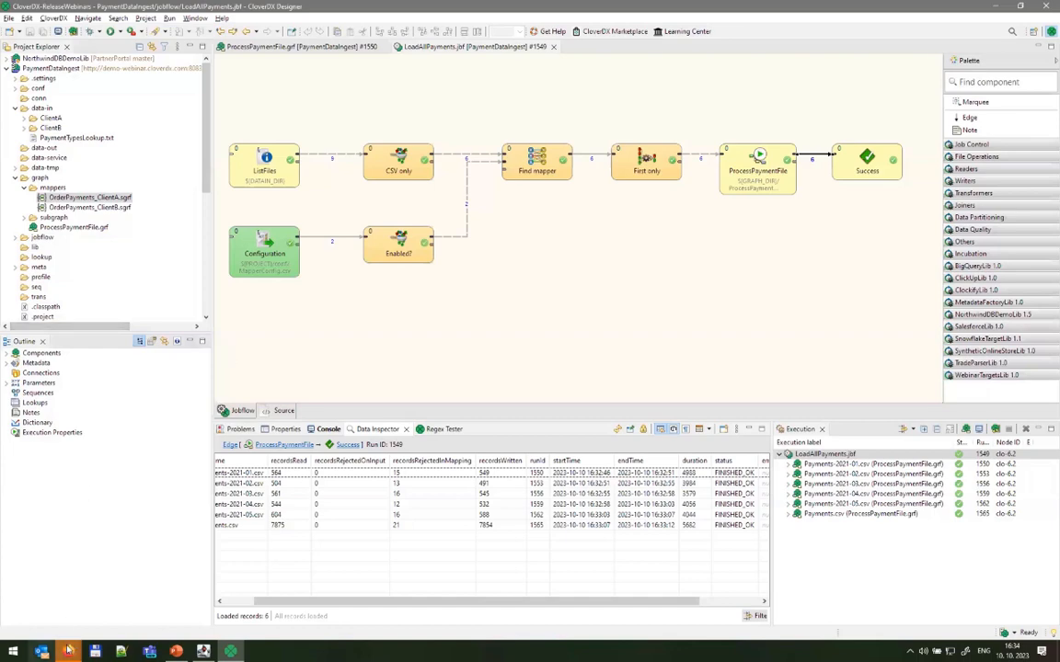
Step: Switch to the CloverDX Server libraries in Firefox and view the configuration of ClockifyLib 1.0
{"action": "mouse_move", "coordinate": [68, 651]}
{"action": "left_click", "coordinate": [125, 569]}
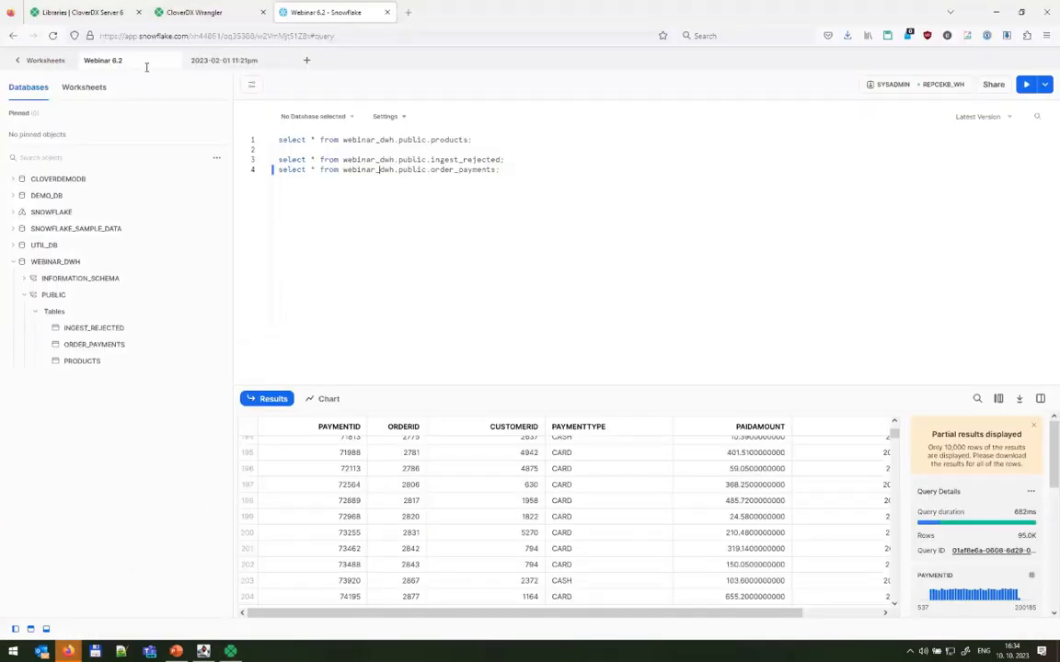
{"action": "left_click", "coordinate": [96, 11]}
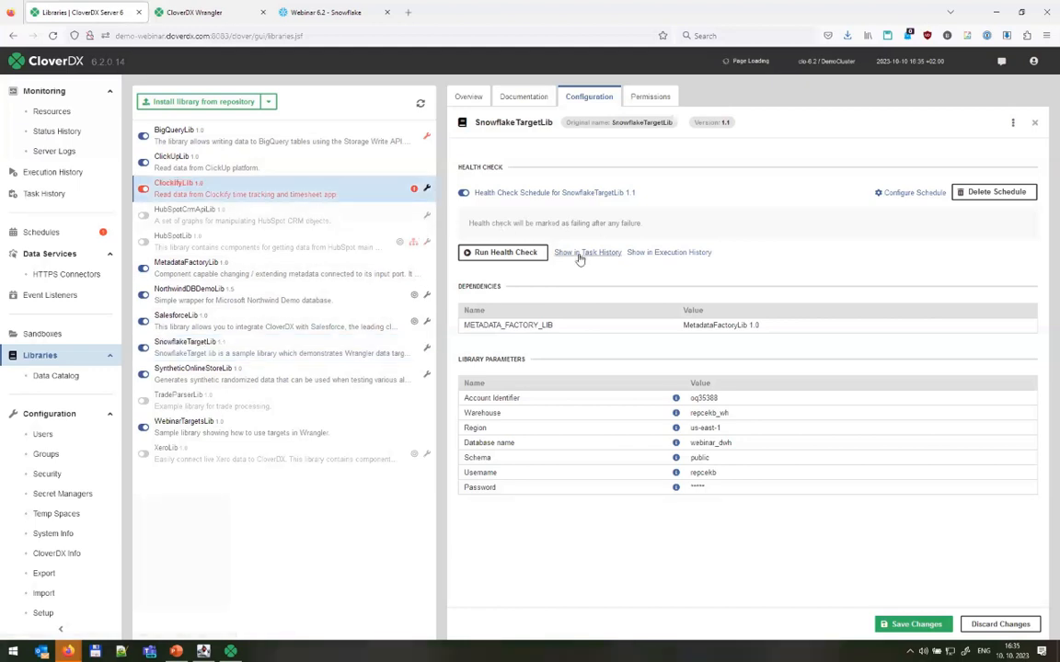
{"action": "left_click", "coordinate": [372, 195]}
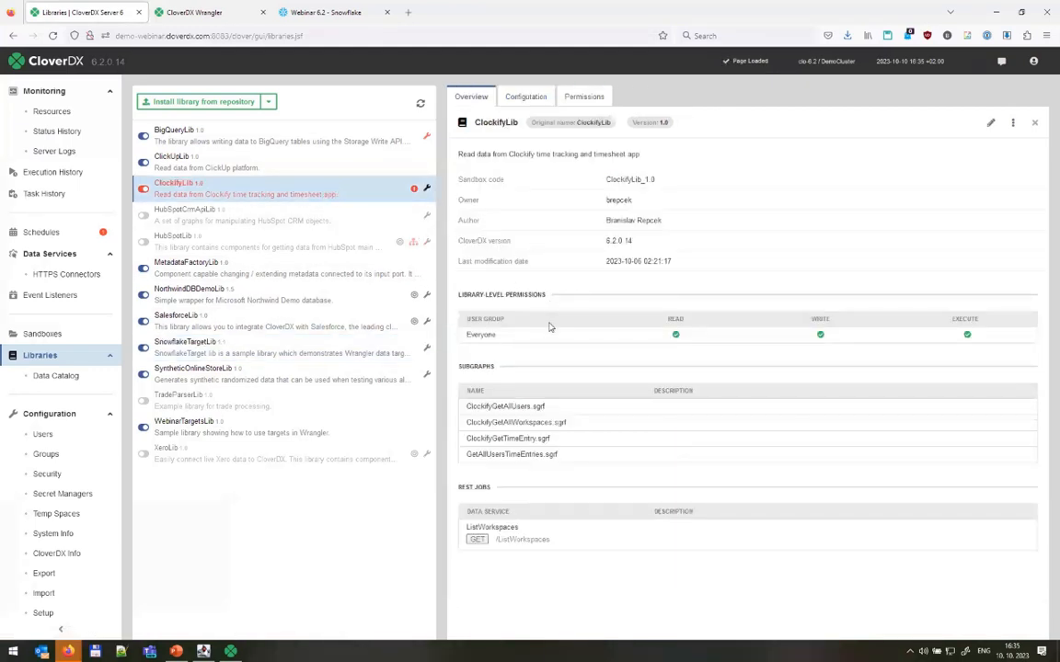
{"action": "left_click", "coordinate": [585, 100]}
{"action": "left_click", "coordinate": [526, 100]}
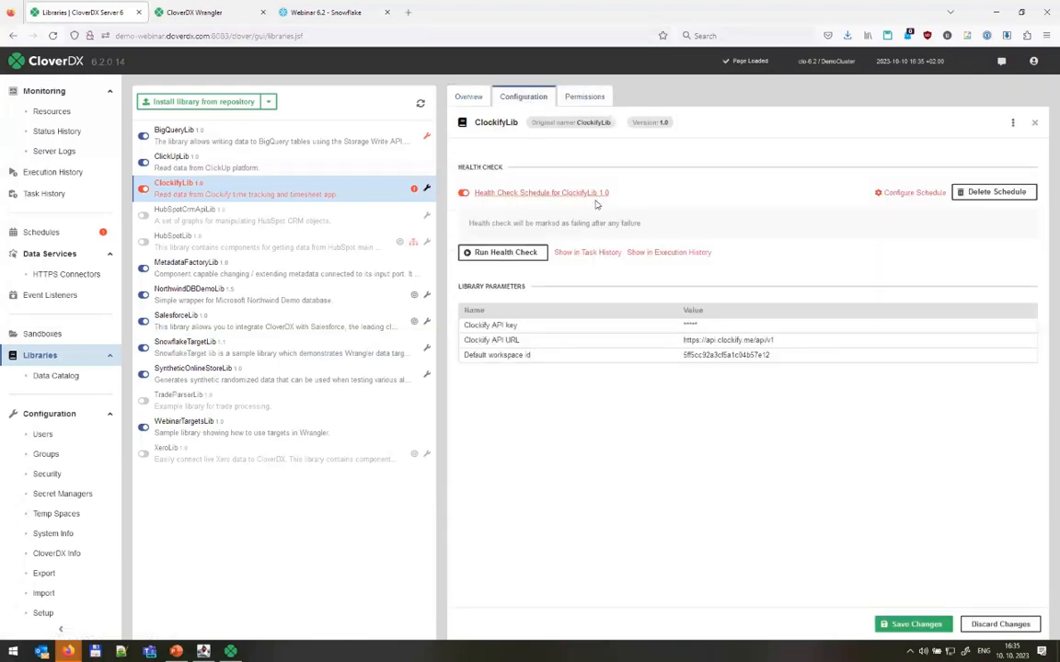
Step: Examine the result details of the latest ClockifyLib health check in the task history and look over the execution history
{"action": "left_click", "coordinate": [600, 254]}
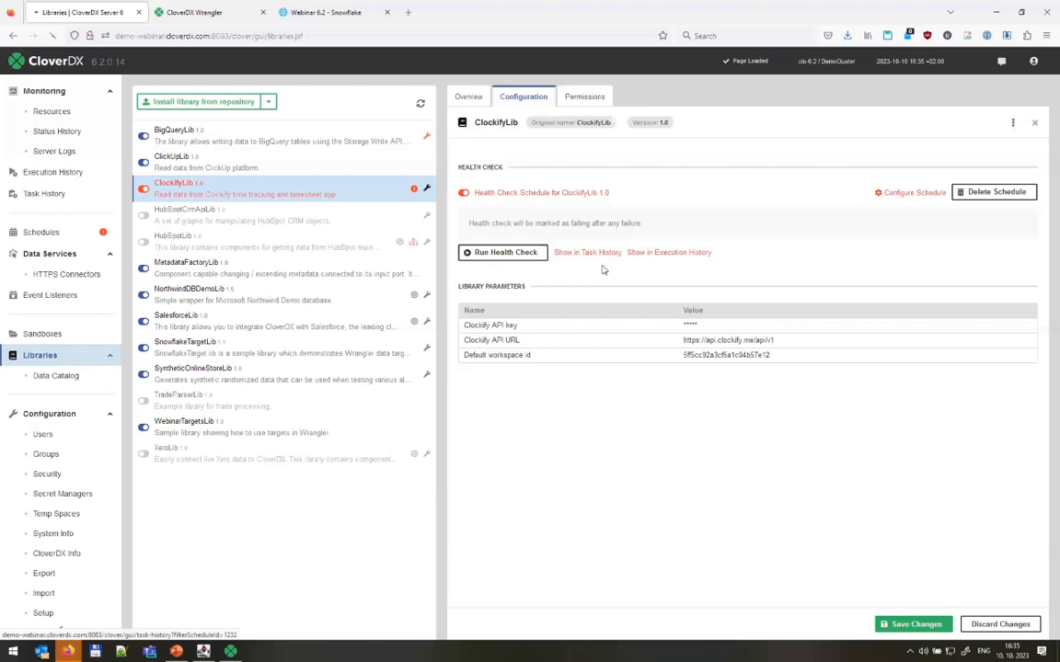
{"action": "left_click", "coordinate": [391, 260]}
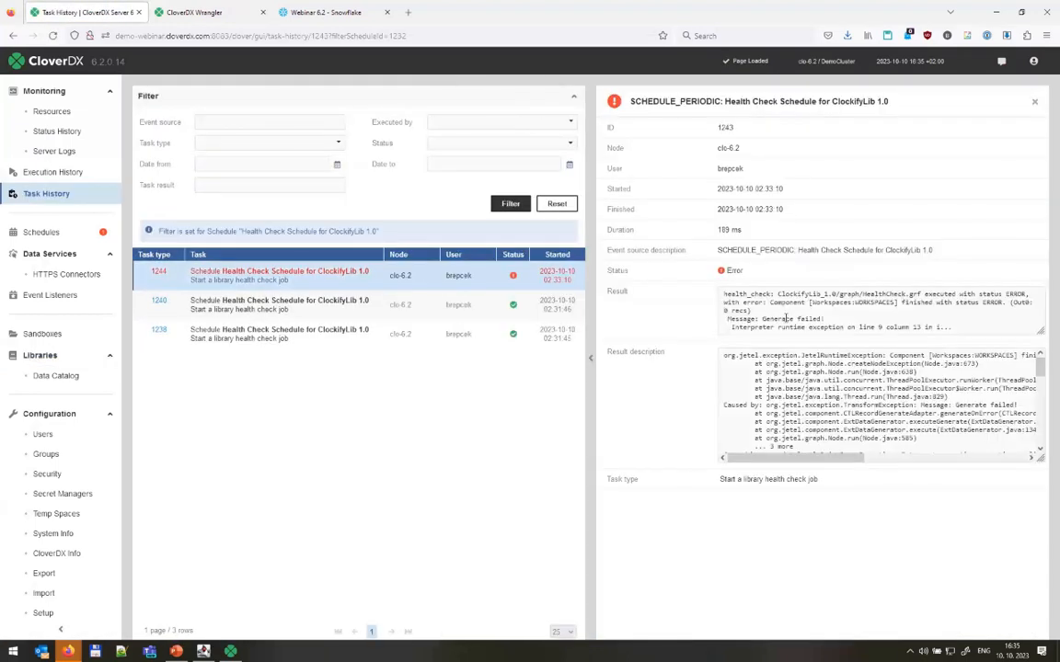
{"action": "left_click_drag", "start_coordinate": [727, 319], "coordinate": [979, 346]}
{"action": "left_click", "coordinate": [859, 318]}
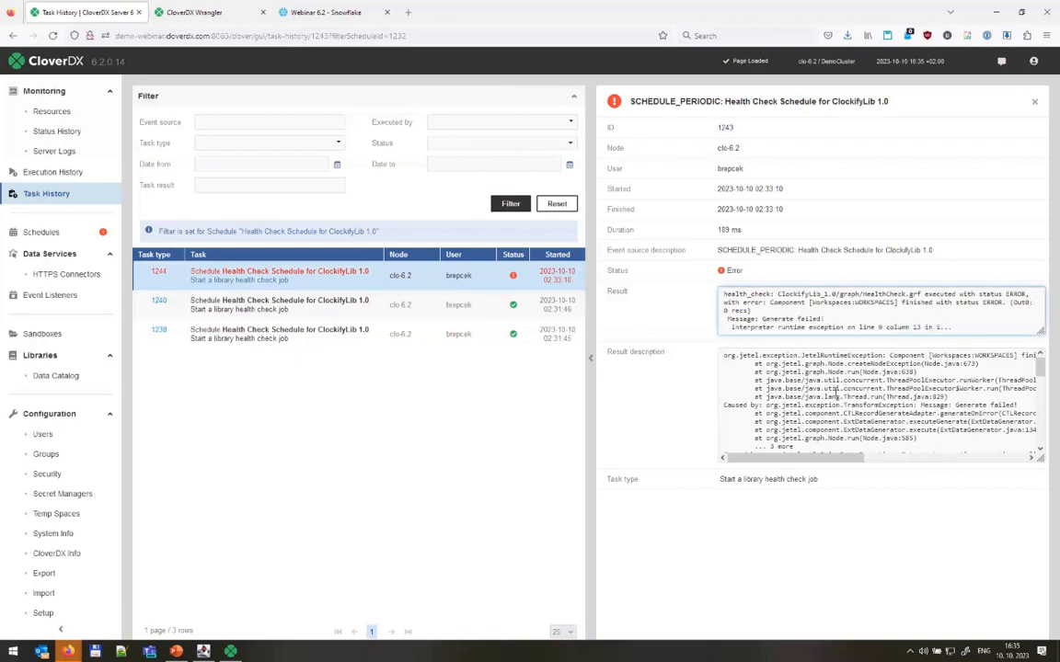
{"action": "scroll", "coordinate": [835, 393], "scroll_direction": "down", "scroll_amount": 3}
{"action": "scroll", "coordinate": [832, 393], "scroll_direction": "up", "scroll_amount": 5}
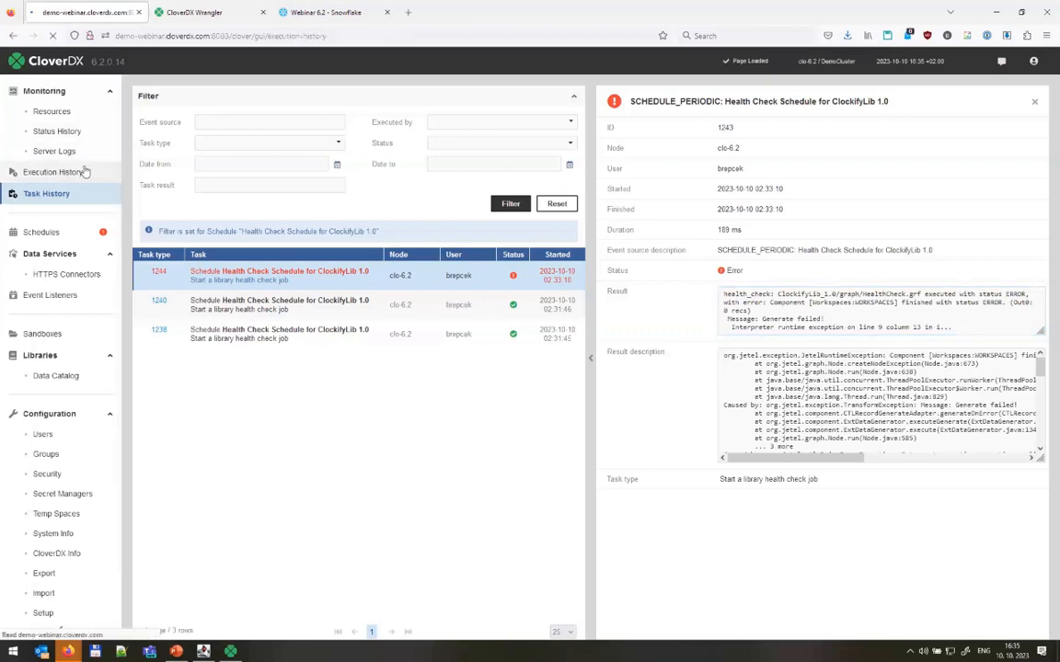
{"action": "left_click", "coordinate": [64, 172]}
{"action": "scroll", "coordinate": [350, 280], "scroll_direction": "up", "scroll_amount": 5}
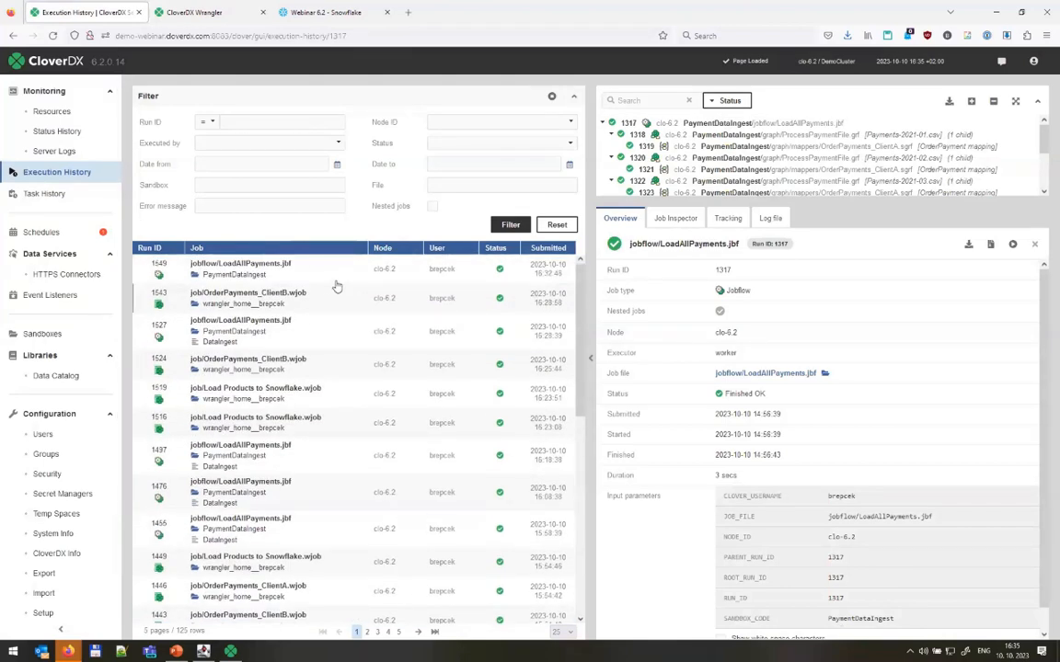
Step: Return to the libraries and run the health check for SnowflakeTargetLib 1.1
{"action": "left_click", "coordinate": [54, 357]}
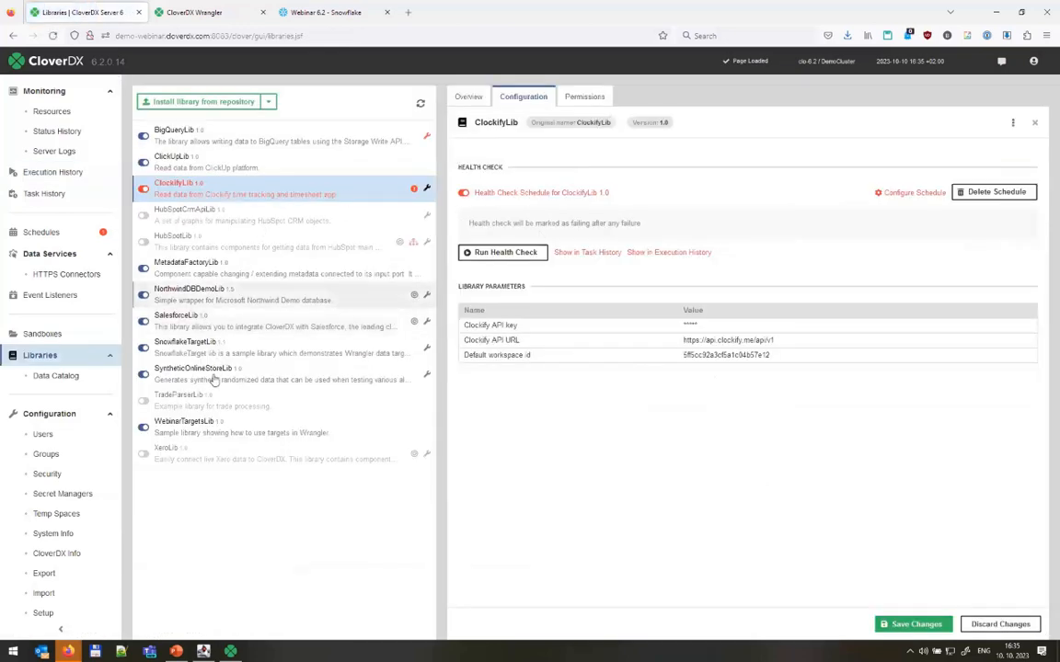
{"action": "left_click", "coordinate": [311, 346]}
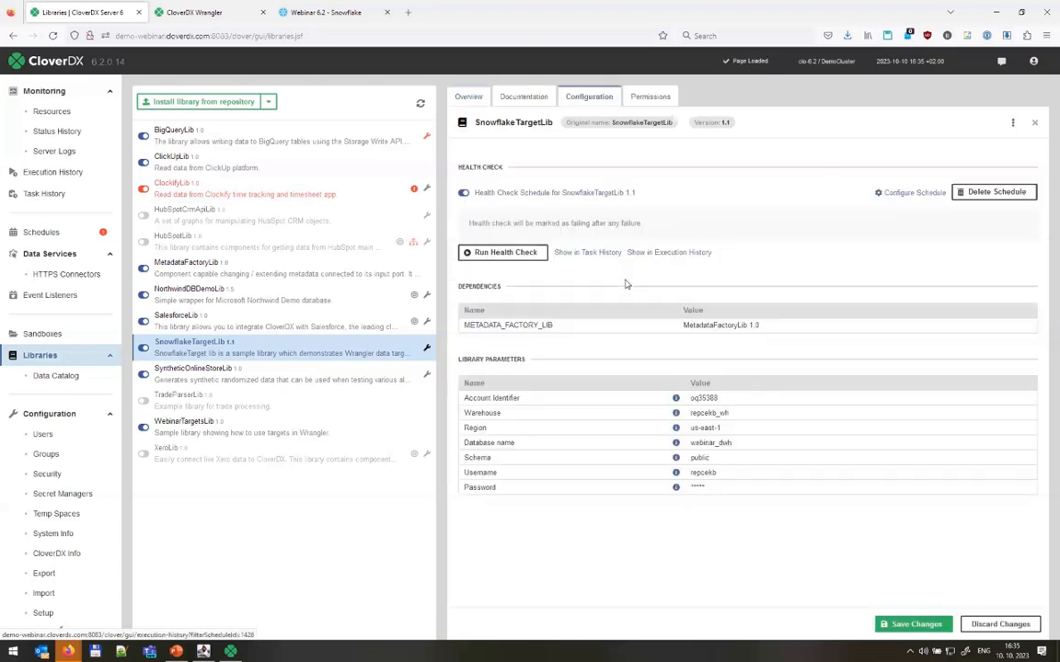
{"action": "left_click", "coordinate": [536, 256]}
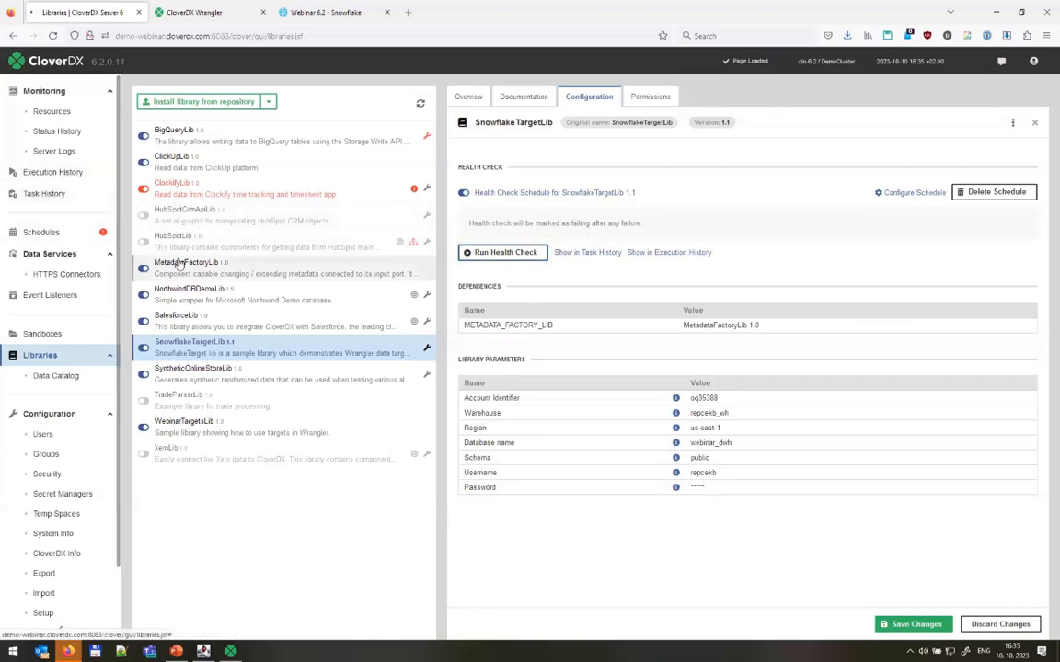
Step: Open the newest SnowflakeTargetLib HealthCheck.grf run in the execution history and examine its output dictionary
{"action": "left_click", "coordinate": [52, 172]}
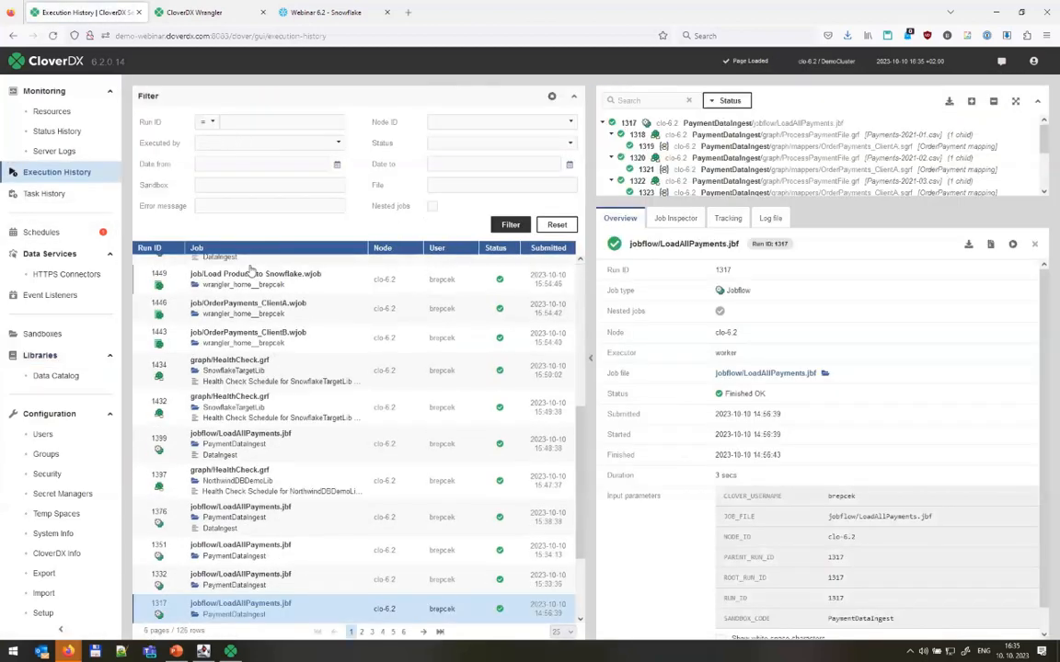
{"action": "scroll", "coordinate": [250, 269], "scroll_direction": "up", "scroll_amount": 5}
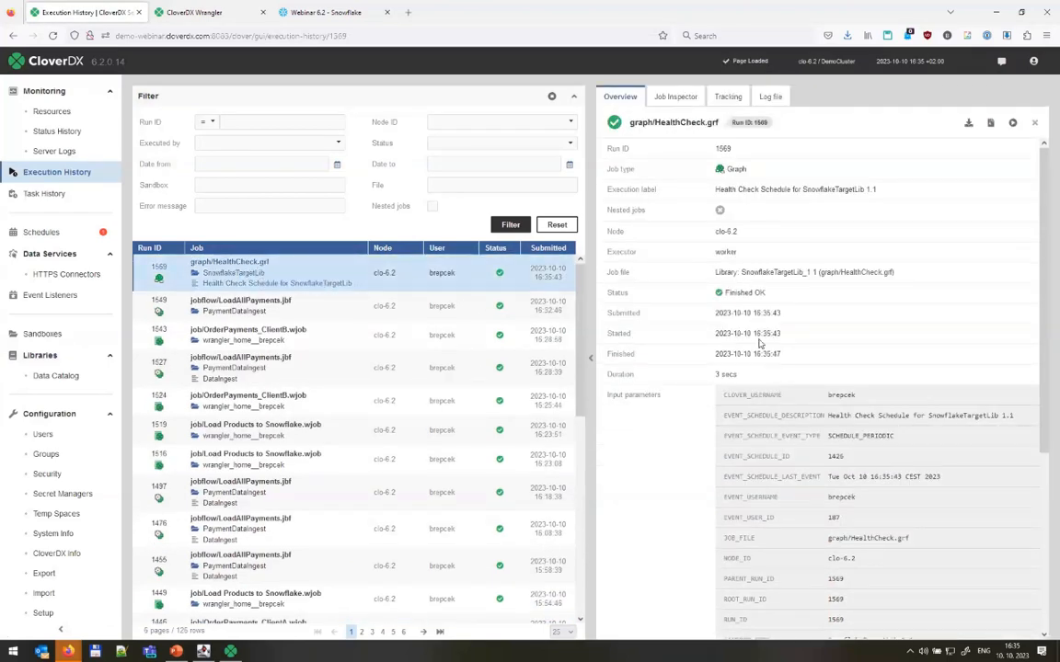
{"action": "scroll", "coordinate": [760, 343], "scroll_direction": "down", "scroll_amount": 5}
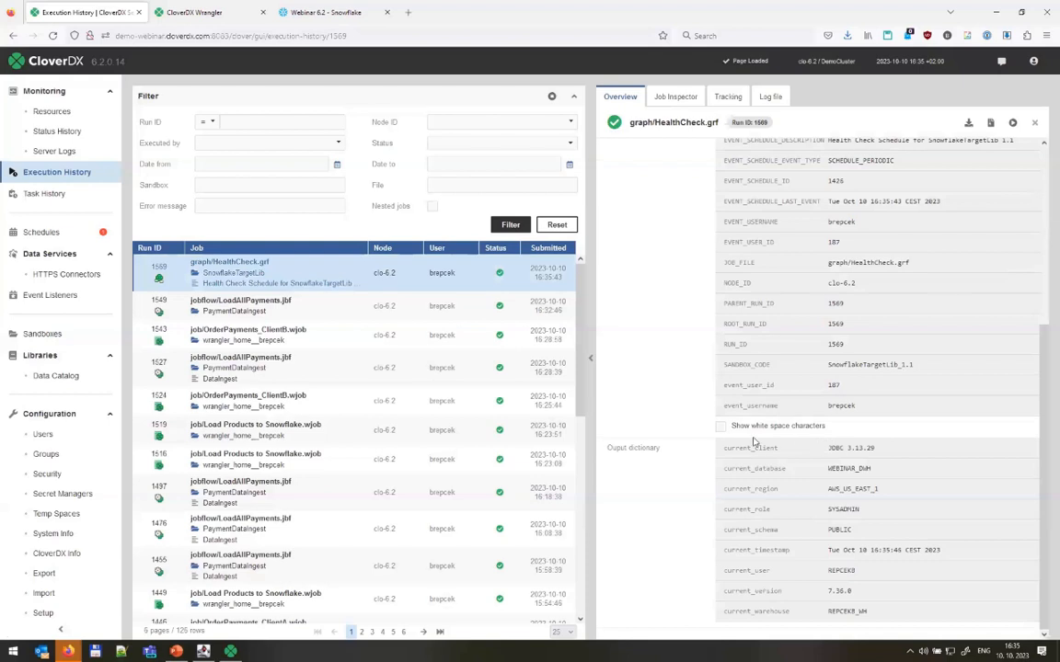
{"action": "left_click_drag", "start_coordinate": [751, 449], "coordinate": [907, 449]}
{"action": "left_click", "coordinate": [906, 449]}
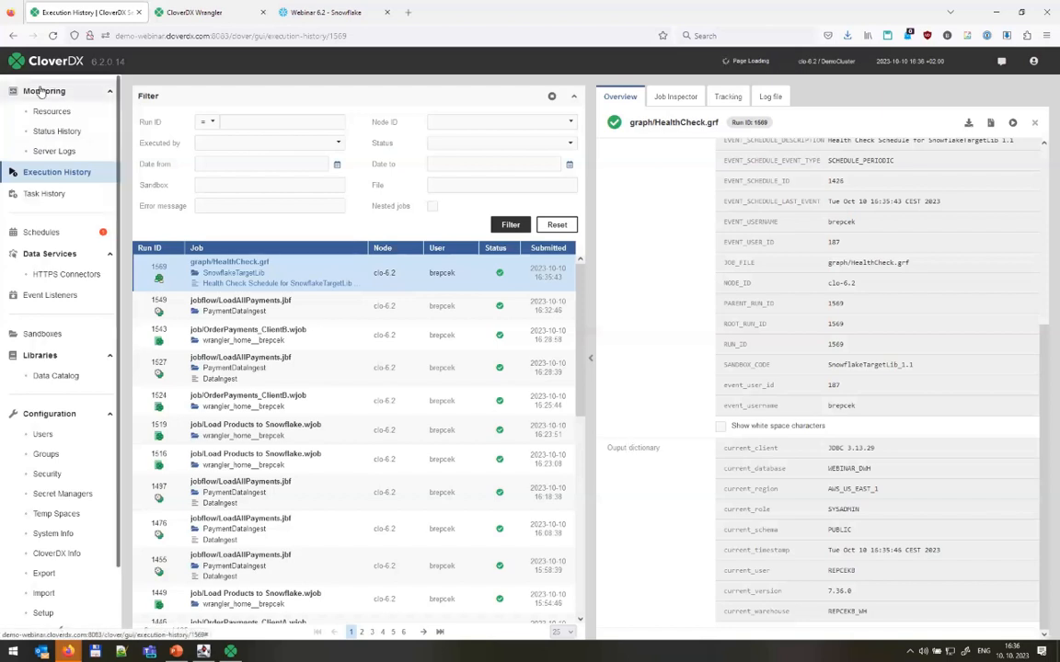
Step: Open the Connectors monitoring dashboard and expand the ClockifyLib health check issue in the Clockify monitor
{"action": "key", "text": "alt+Left"}
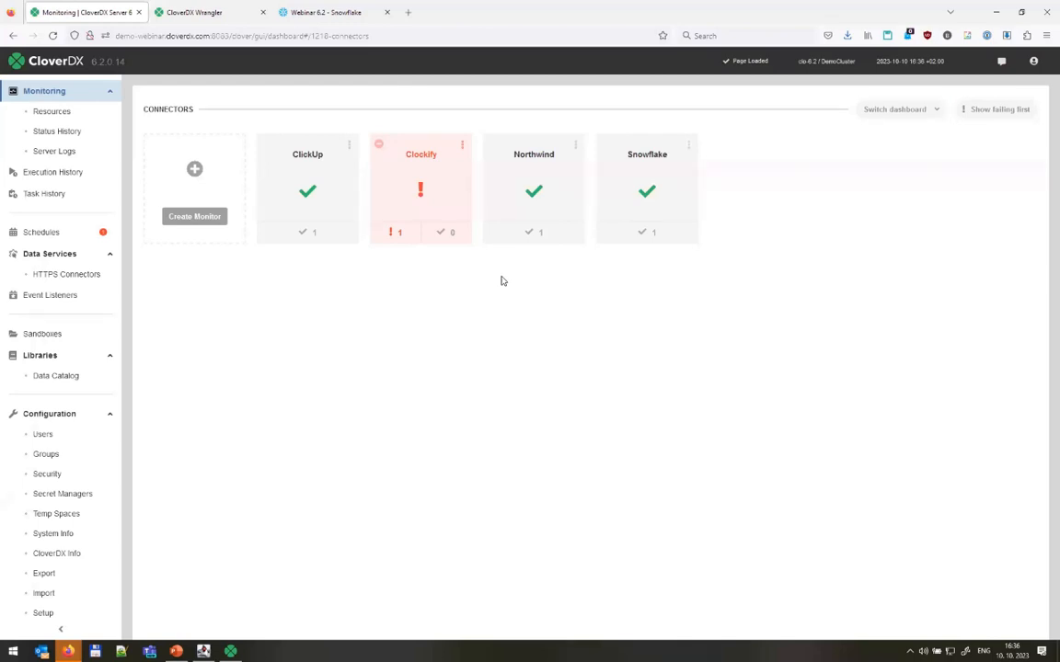
{"action": "left_click", "coordinate": [905, 111]}
{"action": "left_click", "coordinate": [396, 167]}
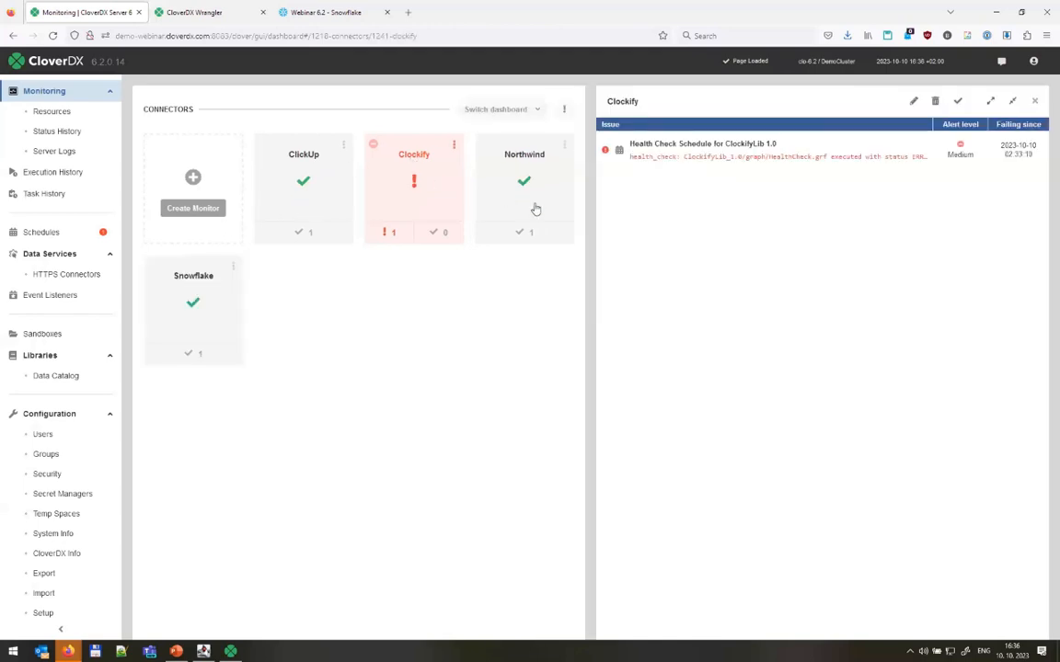
{"action": "left_click", "coordinate": [686, 153]}
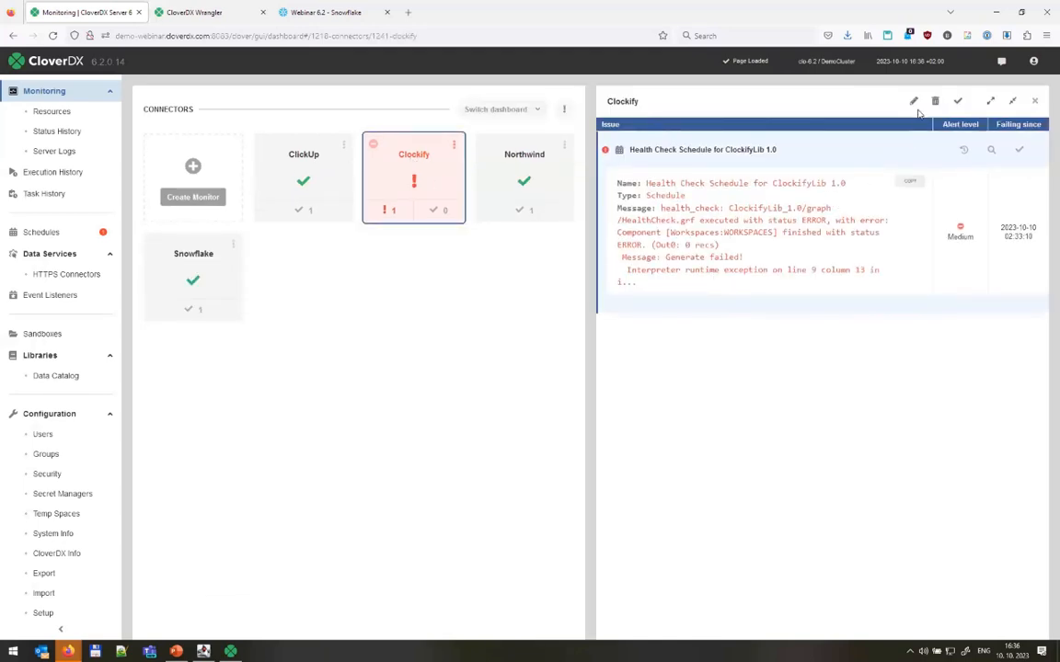
Step: Switch to the Main dashboard and show the health checks covered by its Connectors monitor
{"action": "left_click", "coordinate": [515, 109]}
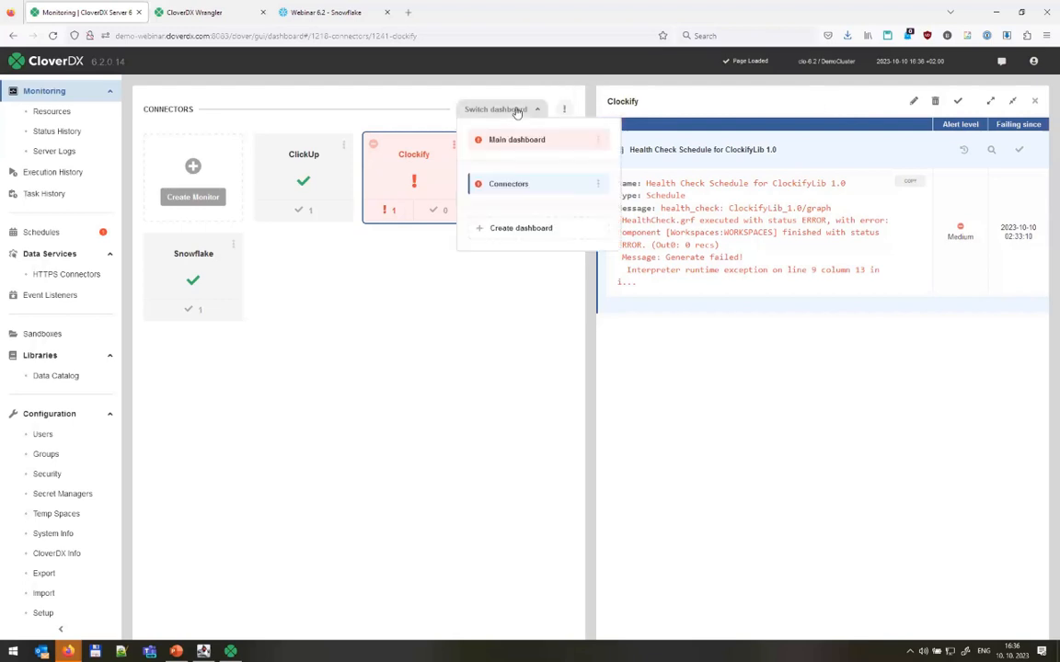
{"action": "left_click", "coordinate": [518, 145]}
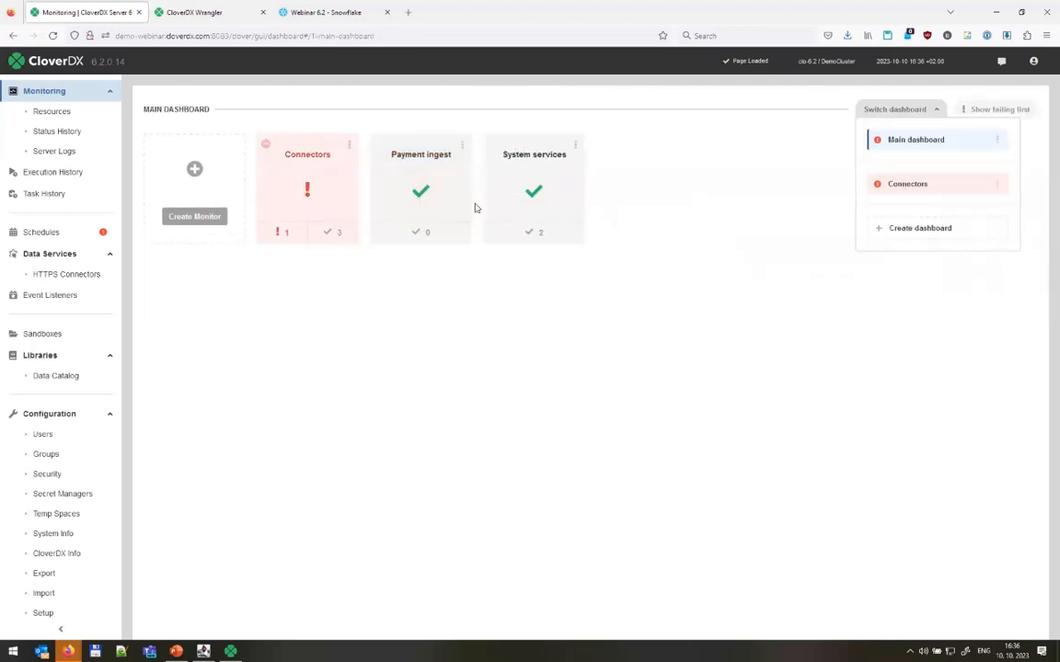
{"action": "left_click", "coordinate": [796, 184]}
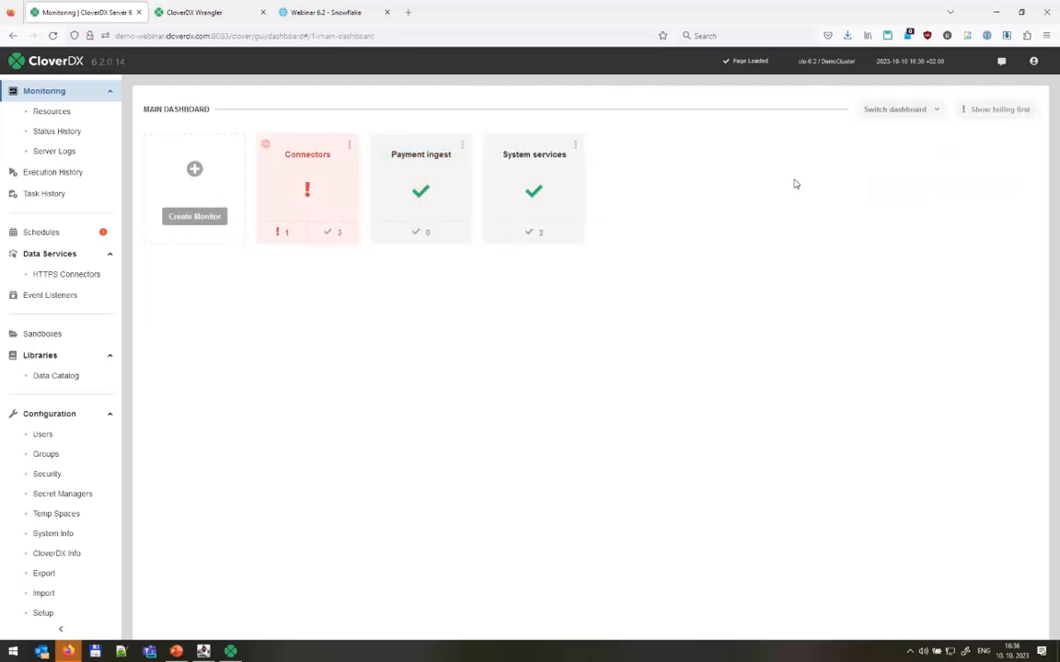
{"action": "left_click", "coordinate": [290, 188]}
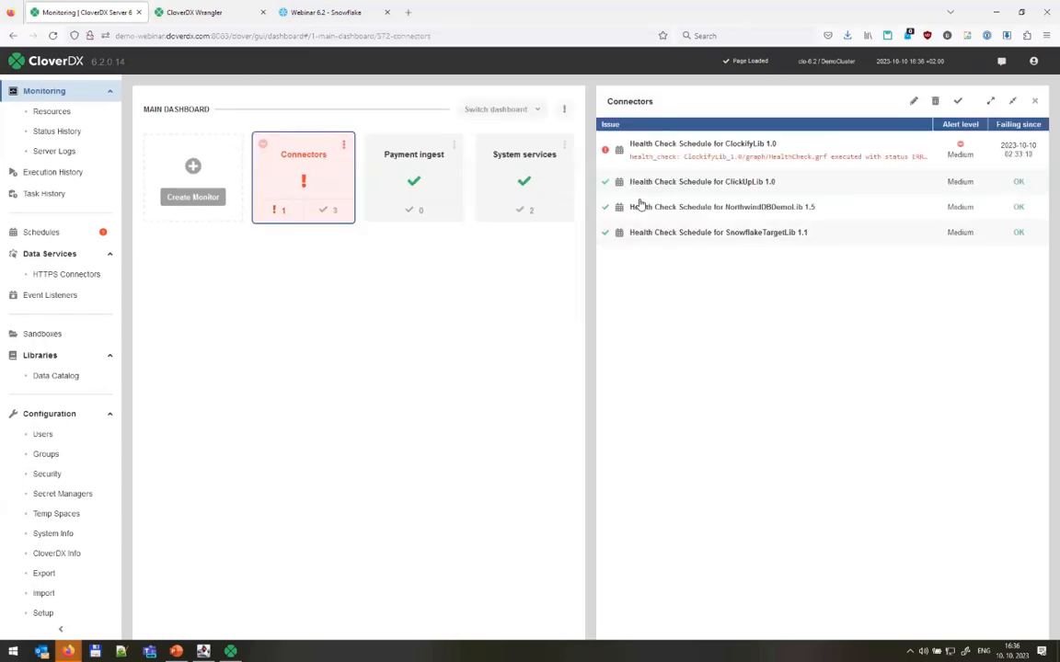